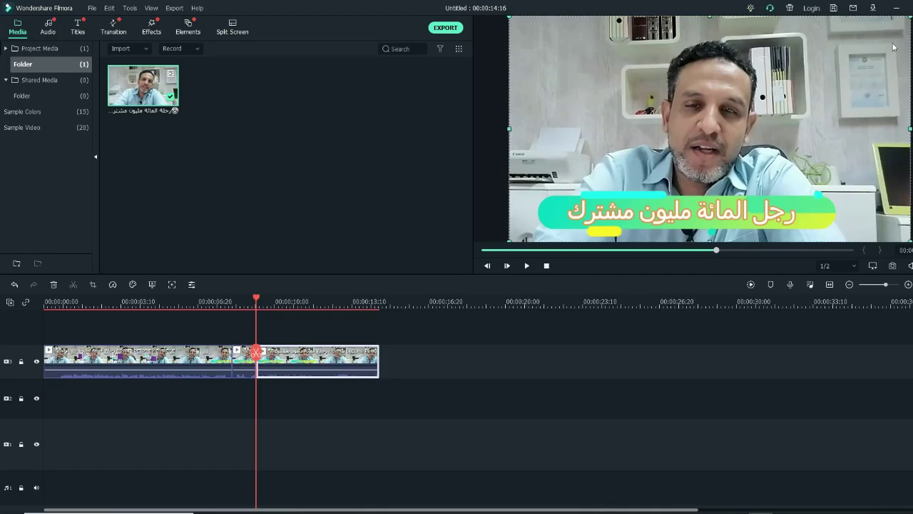
- Shrink the last segment of the split clip into the frame's lower-left corner and play back the cut
{"action": "left_click_drag", "start_coordinate": [908, 18], "coordinate": [617, 182]}
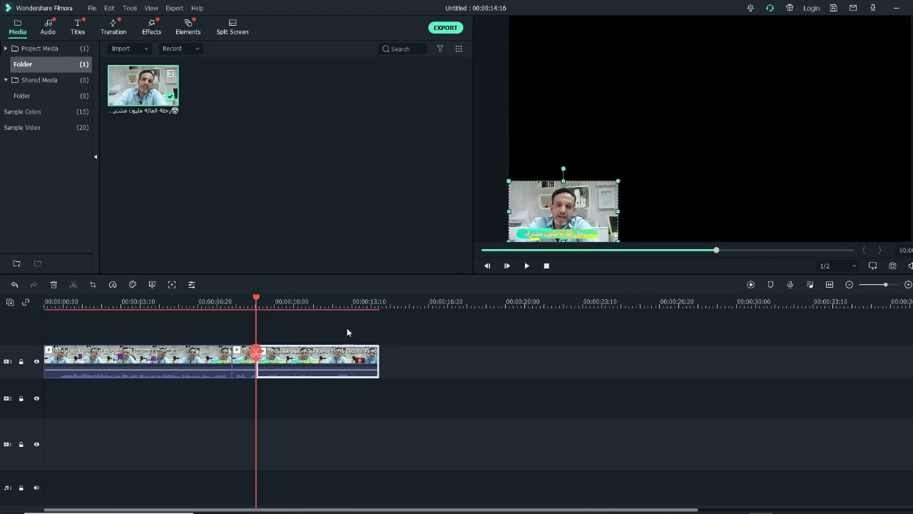
{"action": "left_click_drag", "start_coordinate": [255, 355], "coordinate": [225, 355]}
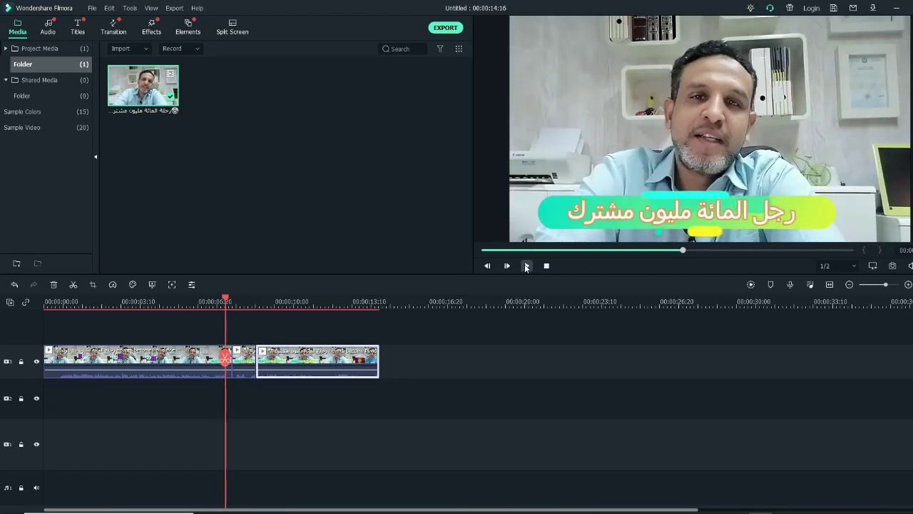
{"action": "left_click", "coordinate": [527, 266]}
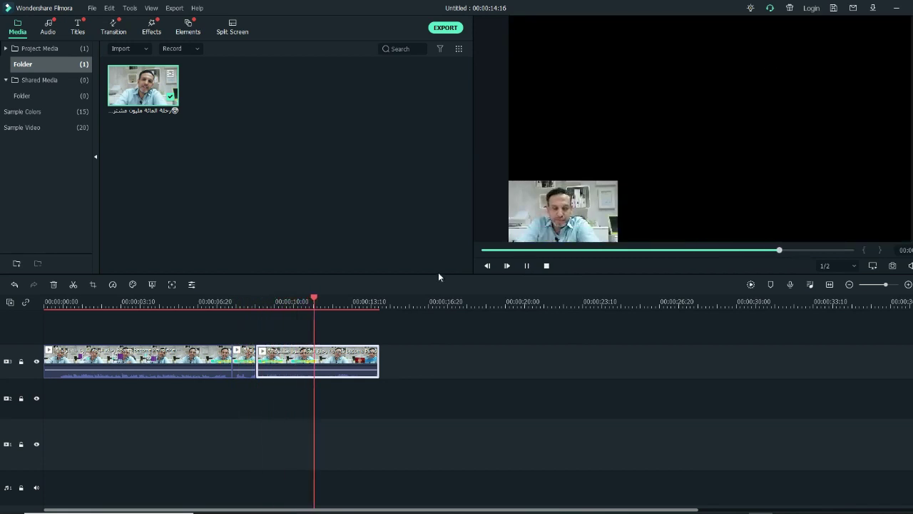
{"action": "left_click", "coordinate": [525, 269]}
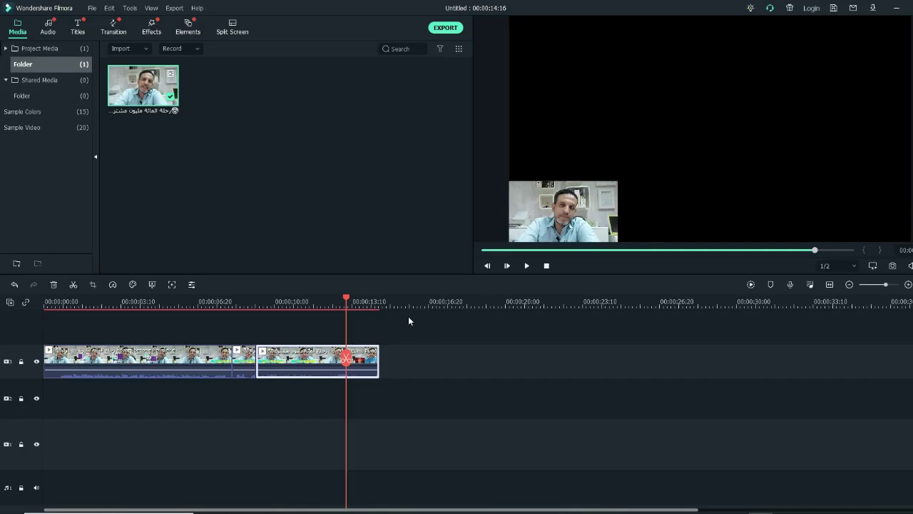
- Replay the cut to the shrunken segment and undo the resizing and the splits of the clip
{"action": "left_click_drag", "start_coordinate": [346, 348], "coordinate": [250, 345]}
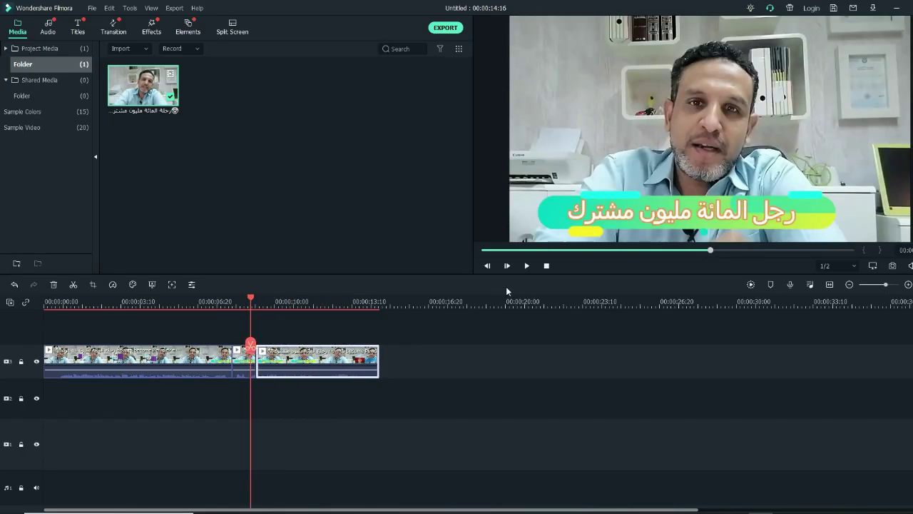
{"action": "left_click", "coordinate": [527, 266]}
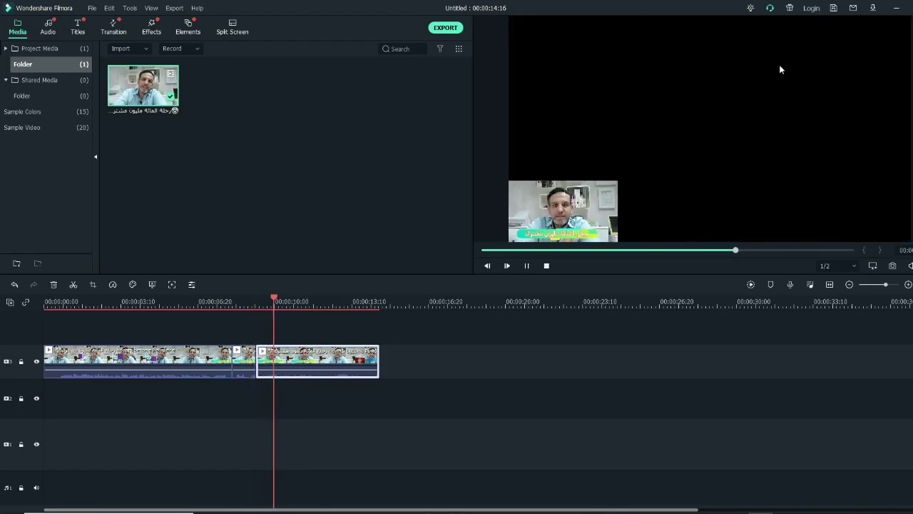
{"action": "left_click", "coordinate": [526, 265]}
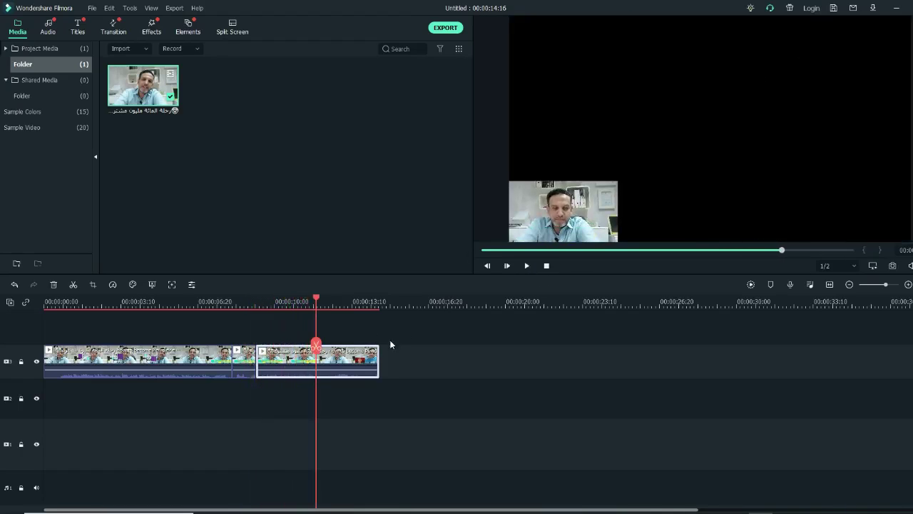
{"action": "left_click_drag", "start_coordinate": [308, 350], "coordinate": [210, 366]}
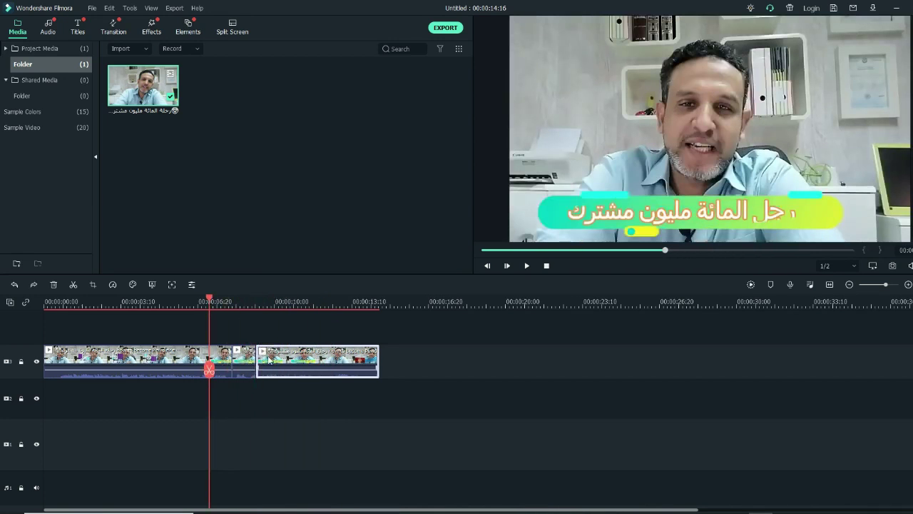
{"action": "key", "text": "ctrl+z"}
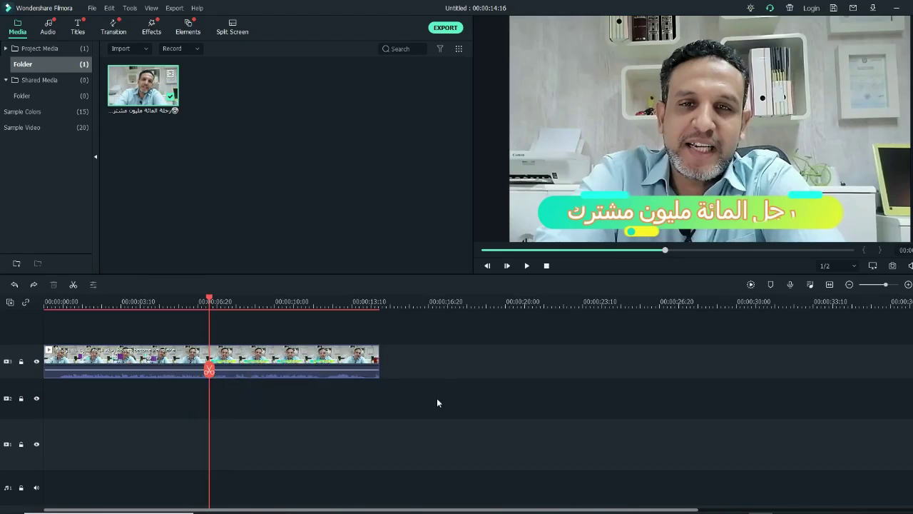
- Import learn with english central.mp4 and place it at the start of the track below the speaker clip
{"action": "double_click", "coordinate": [343, 189]}
{"action": "left_click", "coordinate": [126, 73]}
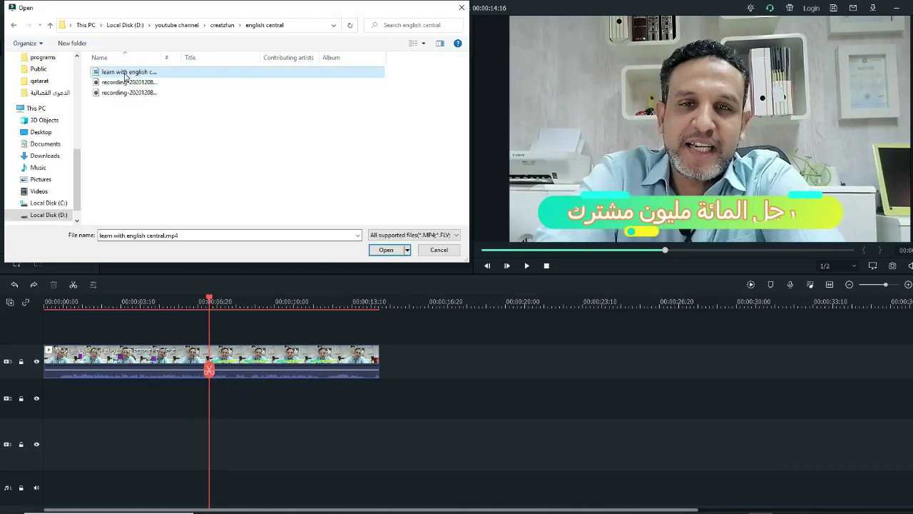
{"action": "left_click", "coordinate": [374, 249]}
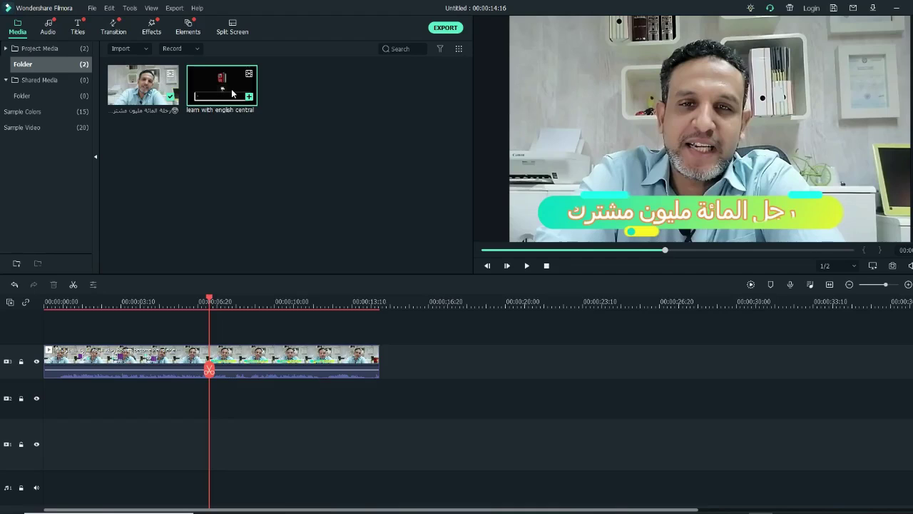
{"action": "left_click_drag", "start_coordinate": [232, 93], "coordinate": [167, 400]}
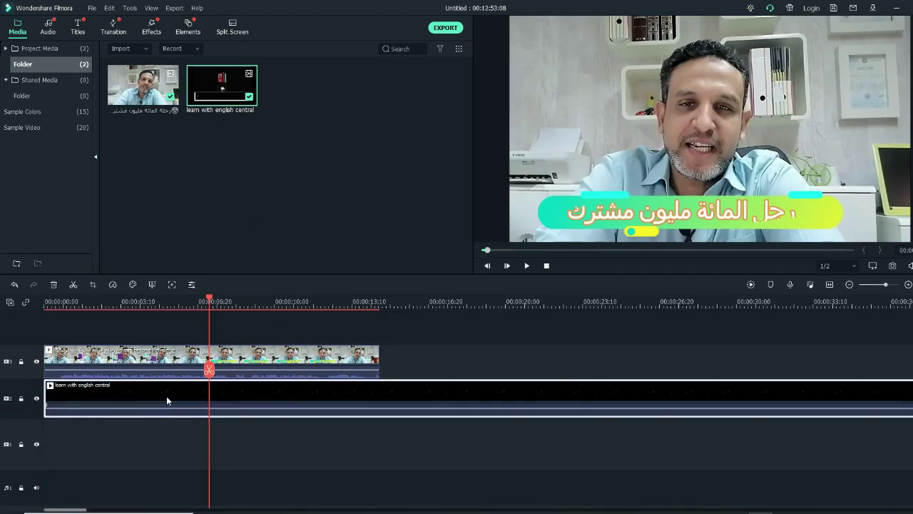
- Lock the speaker clip's track, split the English Central clip at about 15 seconds and delete its opening part
{"action": "left_click", "coordinate": [36, 361]}
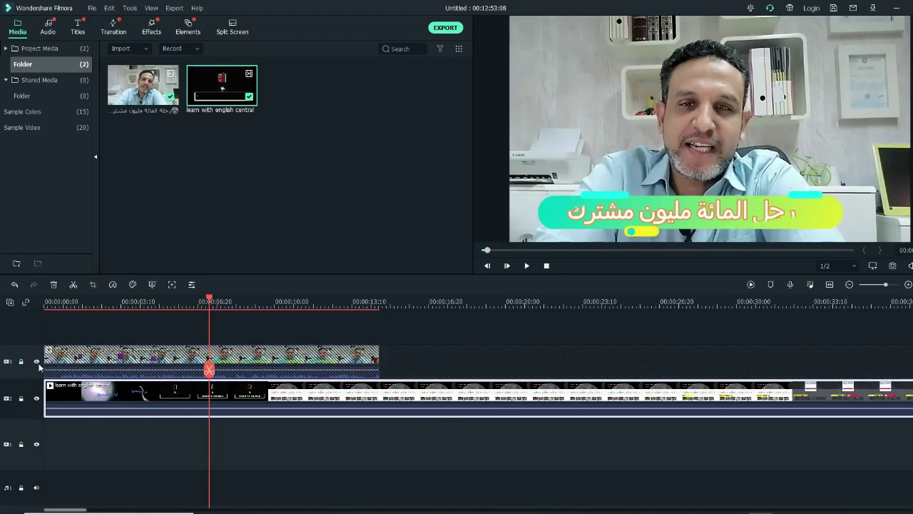
{"action": "left_click", "coordinate": [375, 303]}
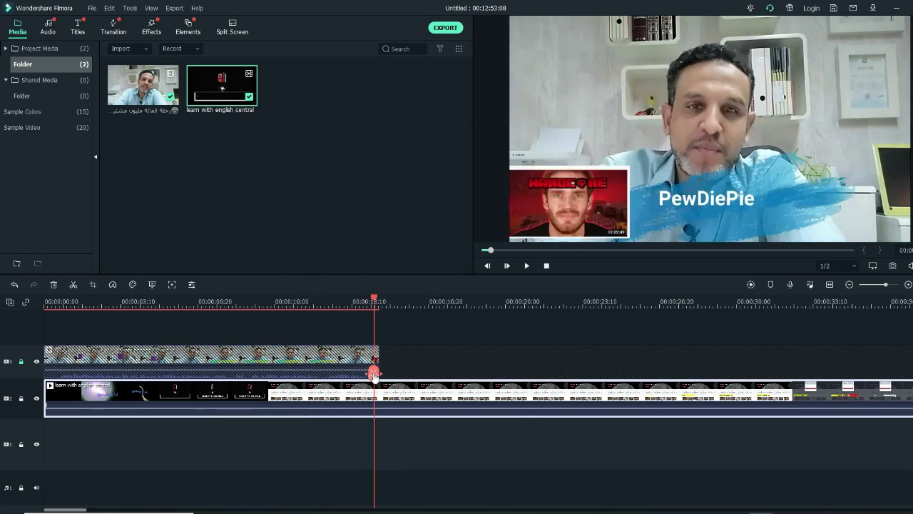
{"action": "left_click", "coordinate": [391, 304]}
{"action": "left_click", "coordinate": [391, 372]}
{"action": "left_click", "coordinate": [376, 398]}
{"action": "key", "text": "Delete"}
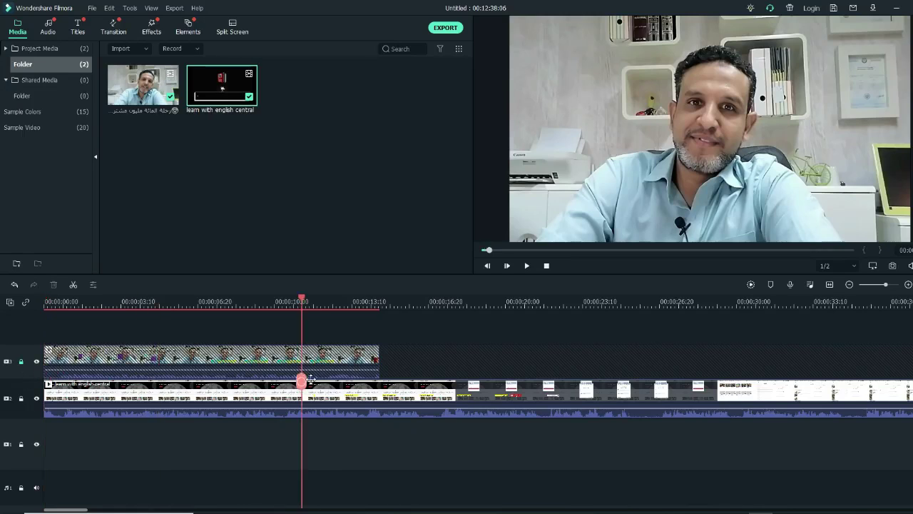
- Split the English Central clip at the end of the speaker clip and delete the remainder
{"action": "left_click_drag", "start_coordinate": [303, 379], "coordinate": [383, 379]}
{"action": "left_click", "coordinate": [383, 378]}
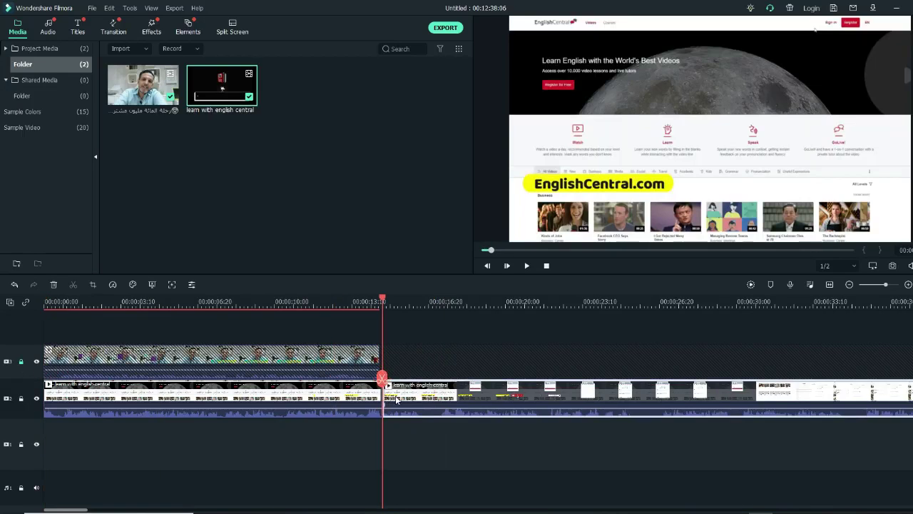
{"action": "key", "text": "Delete"}
- Play the opening of the two-track timeline from the start
{"action": "left_click_drag", "start_coordinate": [375, 387], "coordinate": [44, 385]}
{"action": "left_click", "coordinate": [528, 266]}
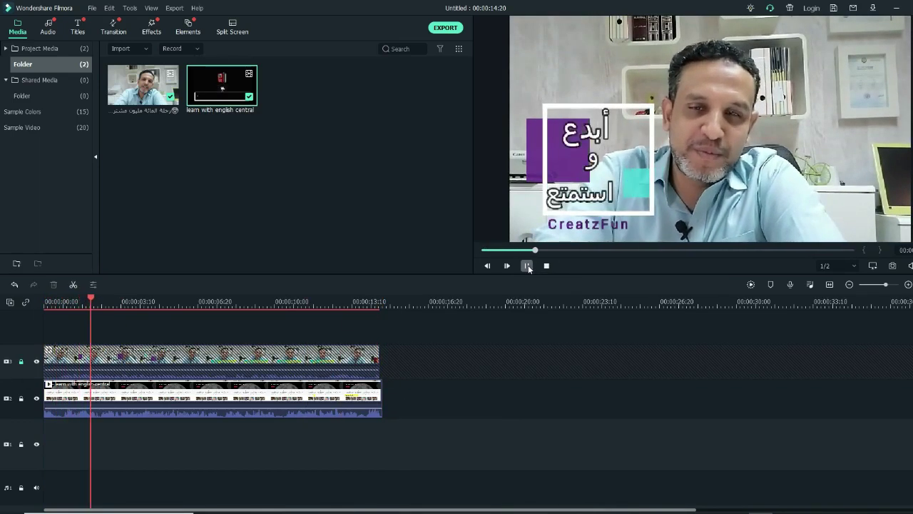
{"action": "left_click", "coordinate": [527, 266]}
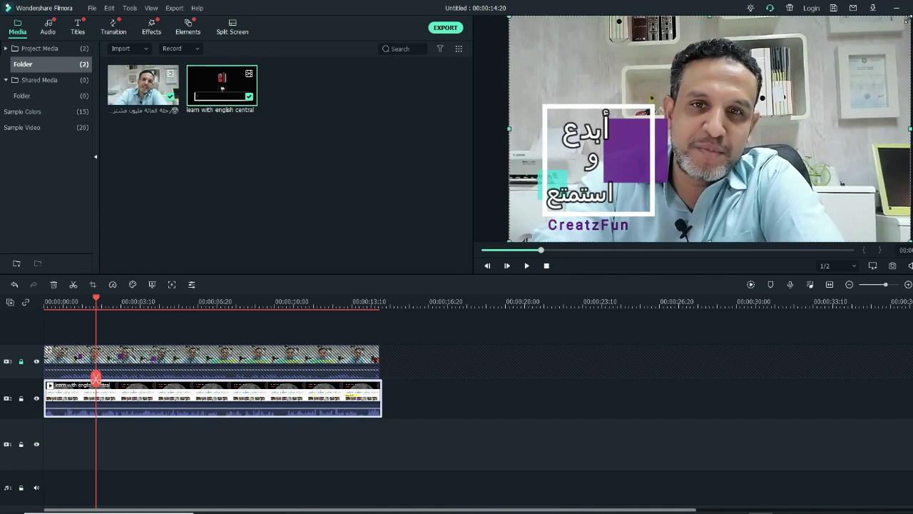
- Unlock the speaker clip's track and open the clip's custom animation settings
{"action": "left_click_drag", "start_coordinate": [910, 17], "coordinate": [909, 36]}
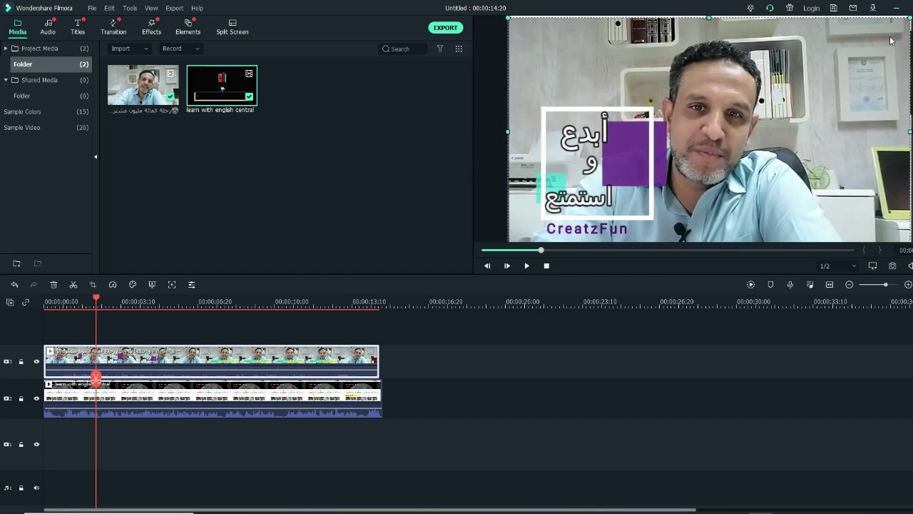
{"action": "left_click_drag", "start_coordinate": [891, 37], "coordinate": [889, 35]}
{"action": "double_click", "coordinate": [122, 357]}
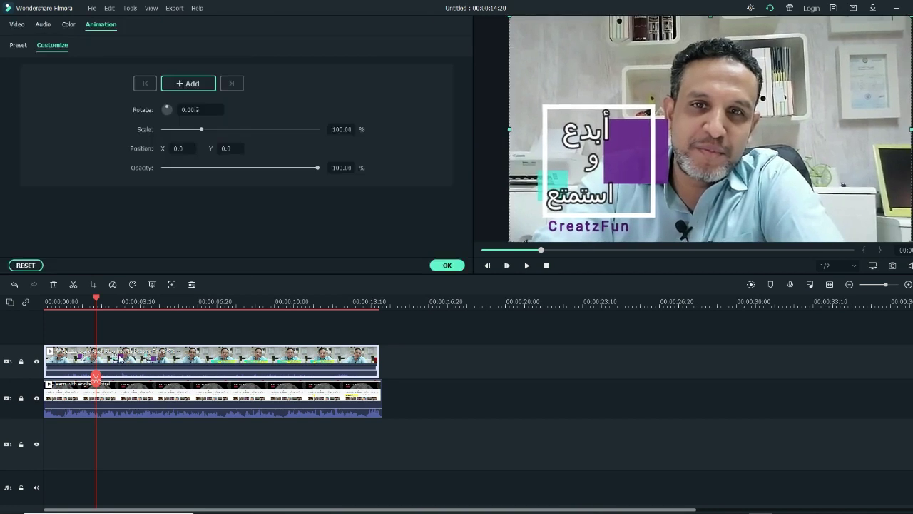
{"action": "right_click", "coordinate": [118, 355]}
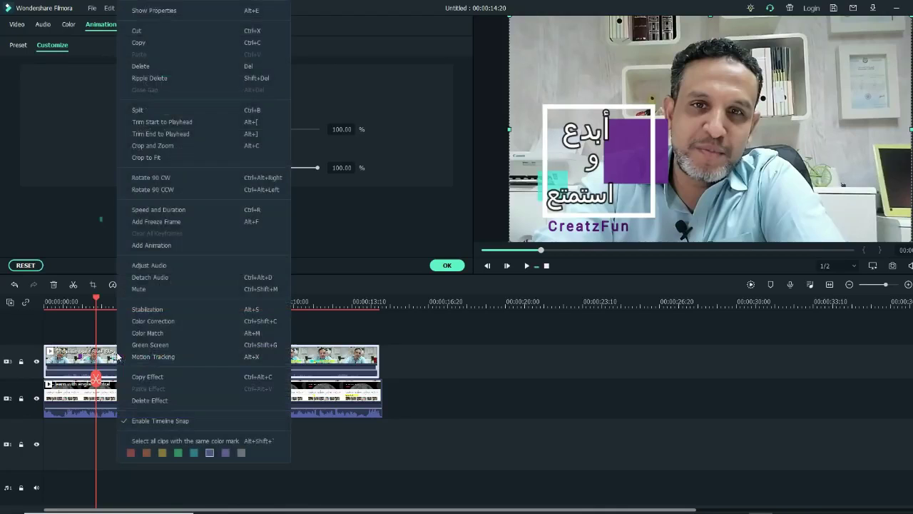
{"action": "left_click", "coordinate": [148, 247]}
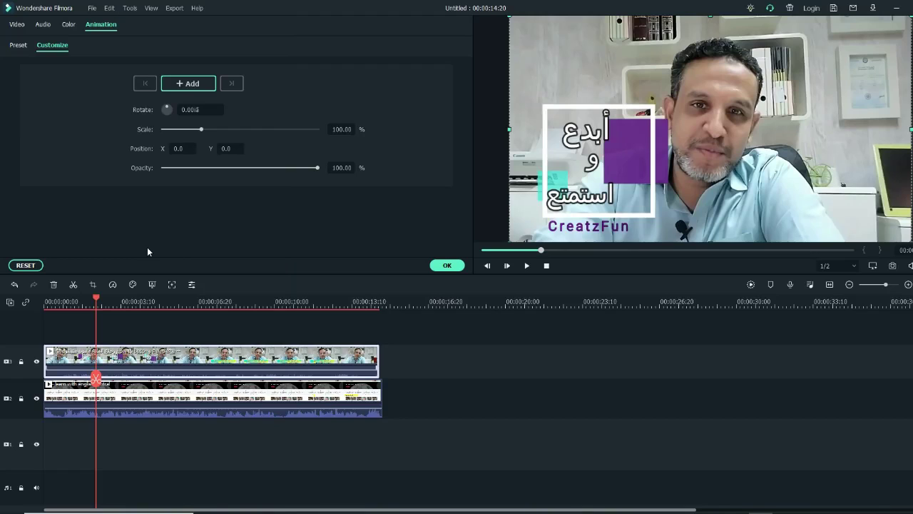
- Add animation keyframes to the speaker clip at about 5 seconds and about 6.7 seconds
{"action": "left_click_drag", "start_coordinate": [95, 381], "coordinate": [164, 366]}
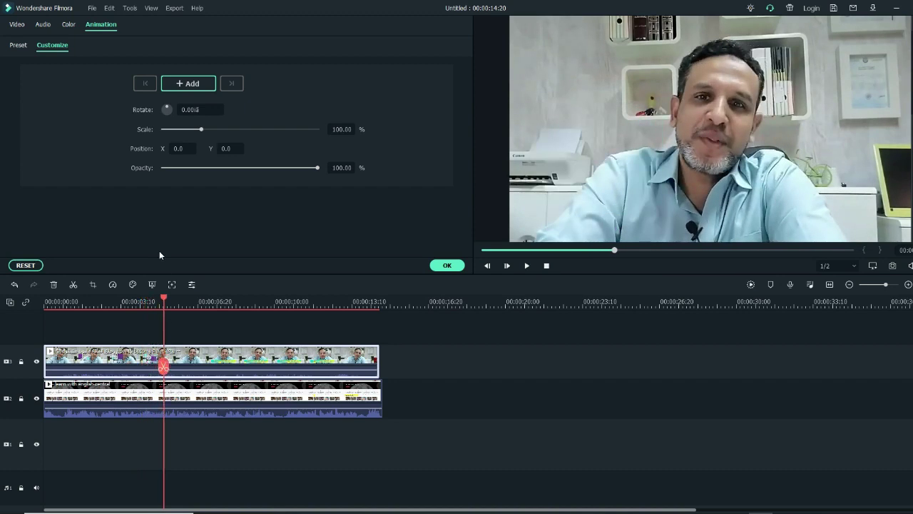
{"action": "left_click", "coordinate": [194, 85]}
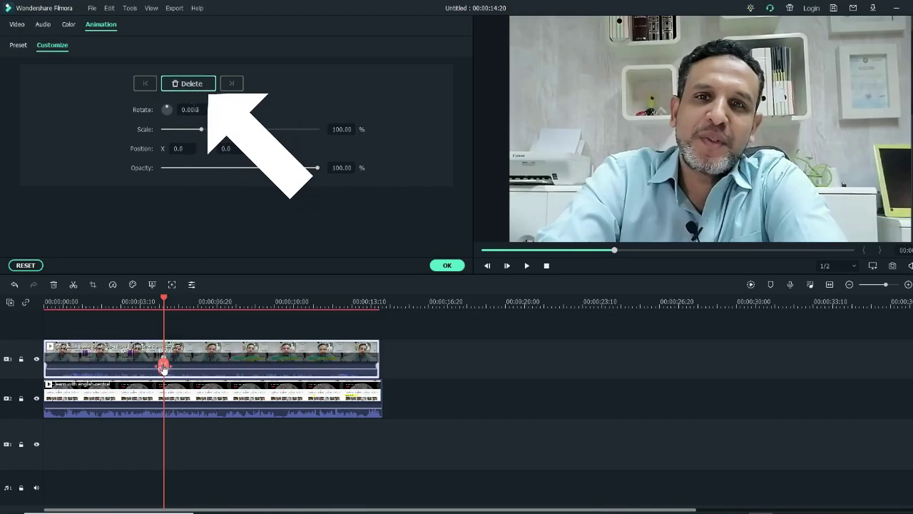
{"action": "left_click_drag", "start_coordinate": [163, 368], "coordinate": [196, 359]}
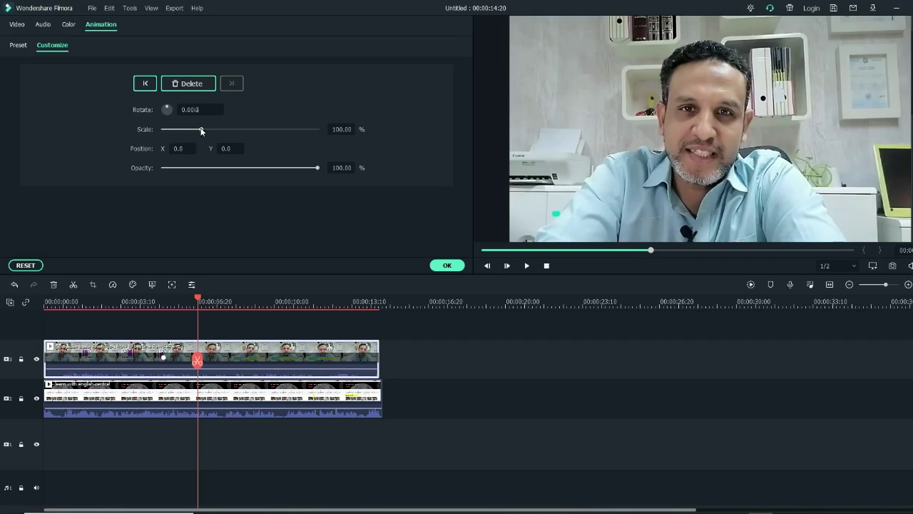
- At the second keyframe, scale the speaker clip to about 37.04% at X -254.6, Y -145.1, and play back the animation
{"action": "left_click_drag", "start_coordinate": [202, 130], "coordinate": [201, 126]}
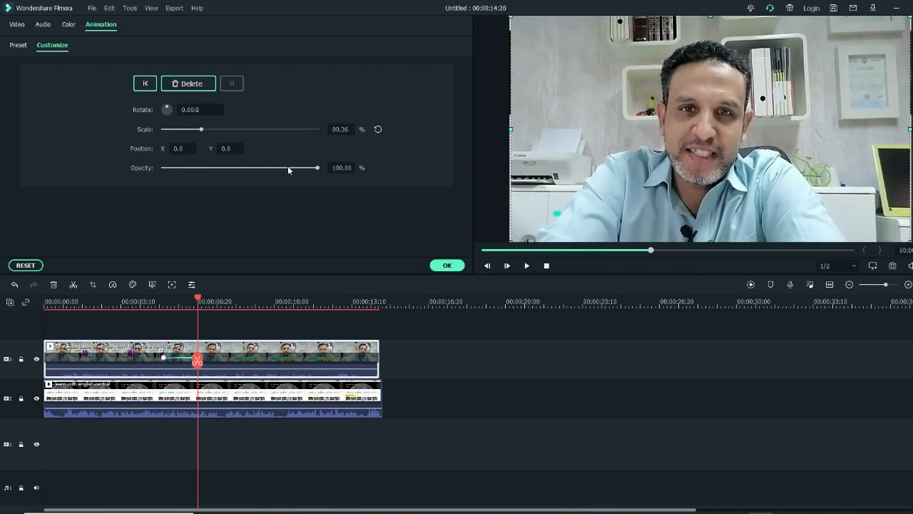
{"action": "mouse_move", "coordinate": [316, 168]}
{"action": "left_mouse_down"}
{"action": "mouse_move", "coordinate": [280, 168]}
{"action": "mouse_move", "coordinate": [325, 173]}
{"action": "left_mouse_up"}
{"action": "mouse_move", "coordinate": [192, 110]}
{"action": "left_mouse_down"}
{"action": "mouse_move", "coordinate": [178, 110]}
{"action": "mouse_move", "coordinate": [197, 109]}
{"action": "left_mouse_up"}
{"action": "left_click_drag", "start_coordinate": [909, 17], "coordinate": [596, 156]}
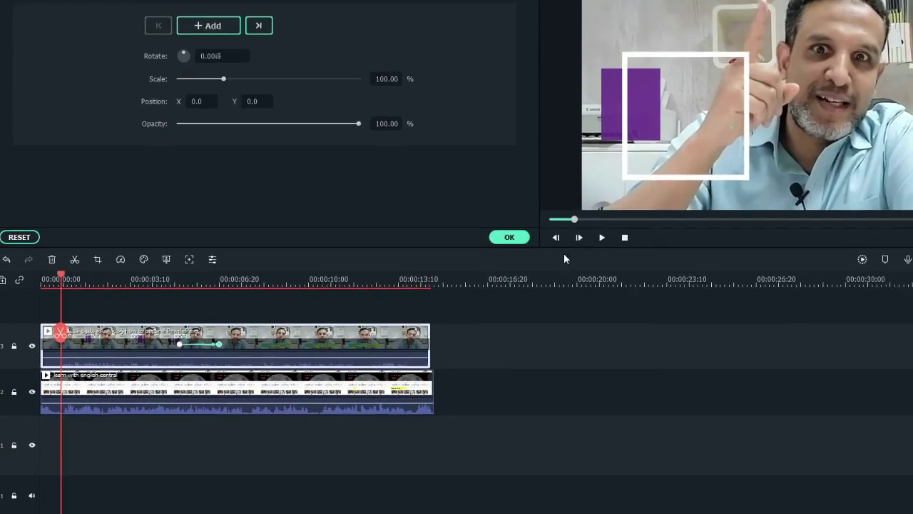
{"action": "left_click", "coordinate": [601, 237]}
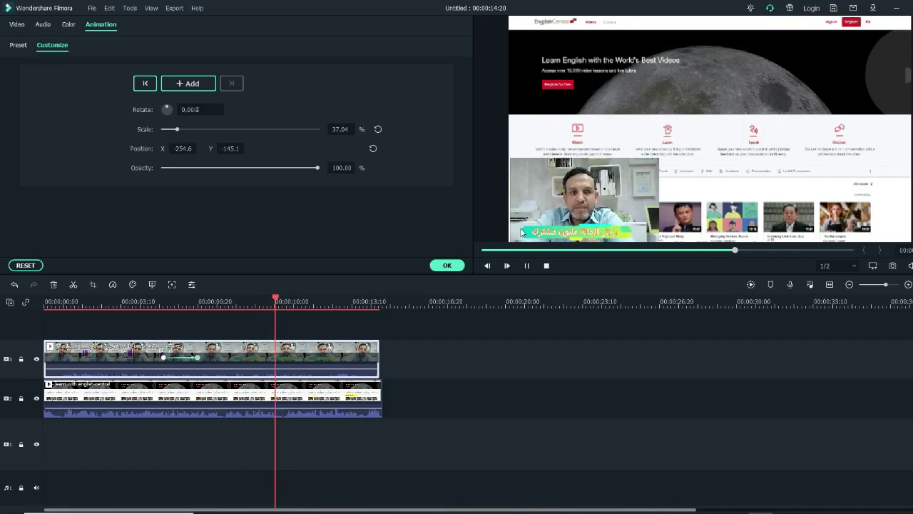
{"action": "left_click", "coordinate": [527, 265]}
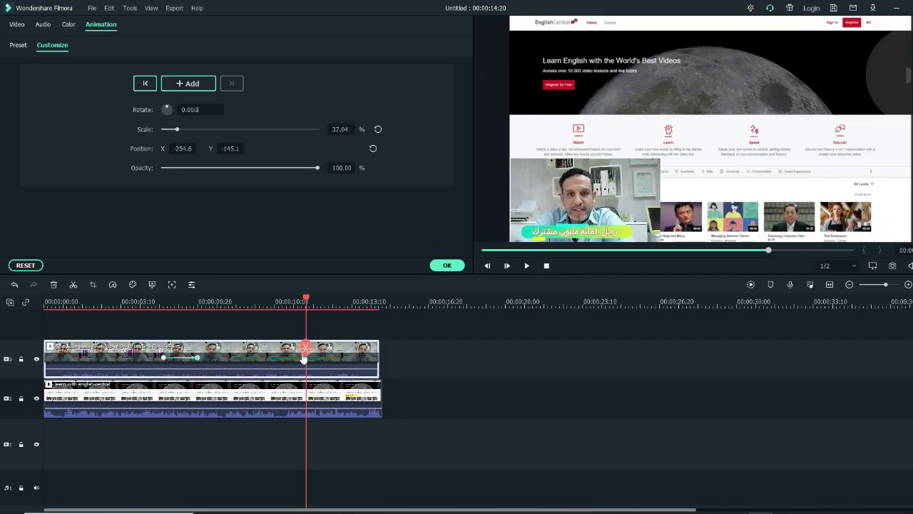
- Add keyframes at about 11 and 12 seconds, moving the small speaker picture to X 257.0, Y -142.1 at the last one
{"action": "left_click", "coordinate": [197, 83]}
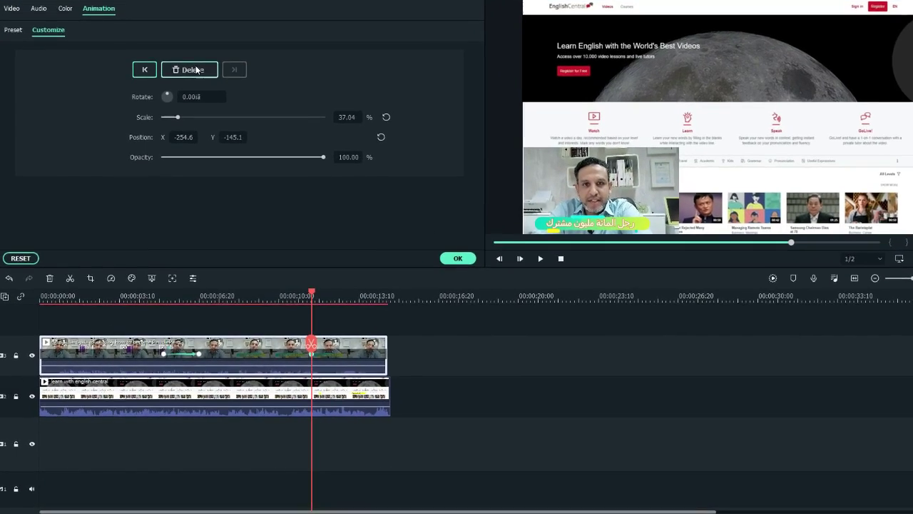
{"action": "left_click_drag", "start_coordinate": [311, 353], "coordinate": [345, 340]}
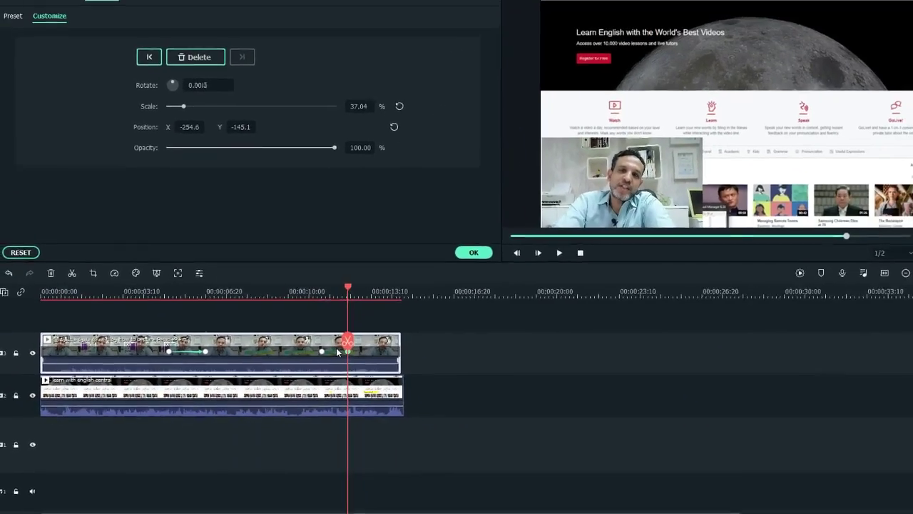
{"action": "left_click_drag", "start_coordinate": [590, 175], "coordinate": [772, 175]}
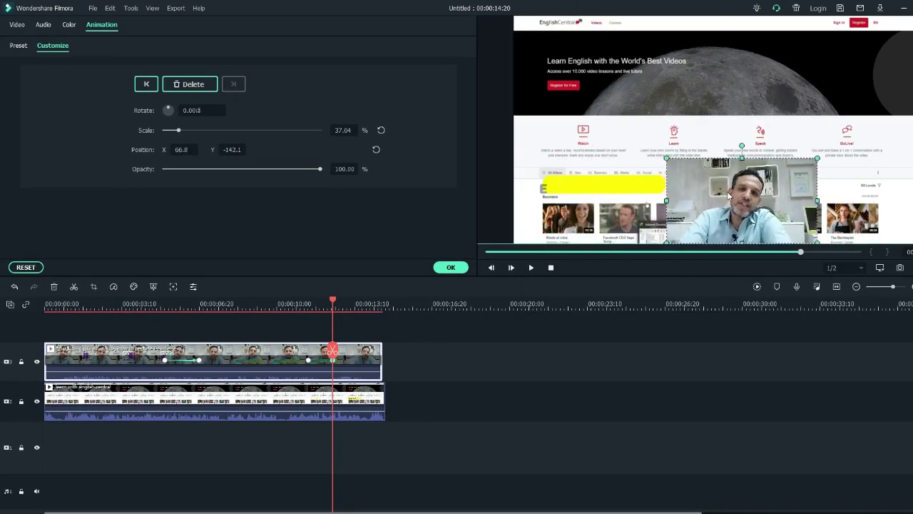
{"action": "left_click_drag", "start_coordinate": [729, 194], "coordinate": [812, 193]}
- Play back the timeline from before the first keyframe to check the shrinking and moving of the speaker picture
{"action": "left_click_drag", "start_coordinate": [332, 360], "coordinate": [286, 360]}
{"action": "left_click", "coordinate": [530, 267]}
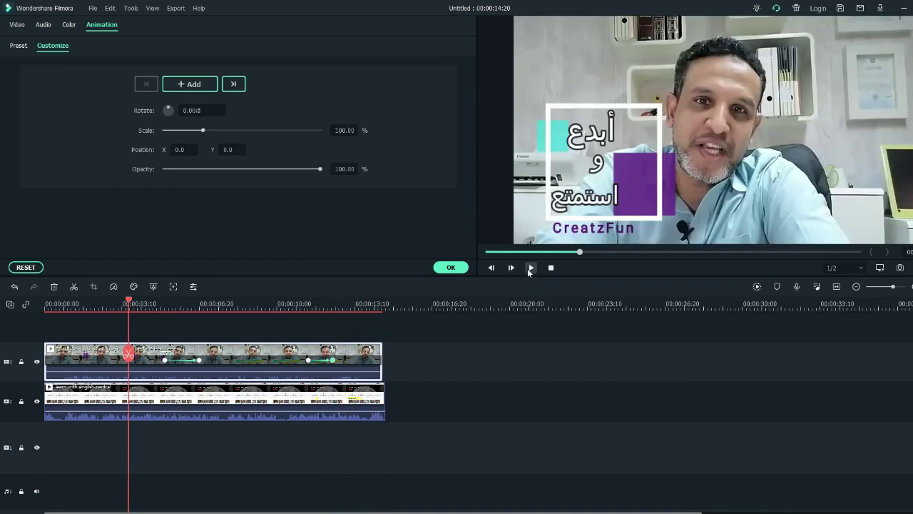
{"action": "left_click", "coordinate": [530, 268]}
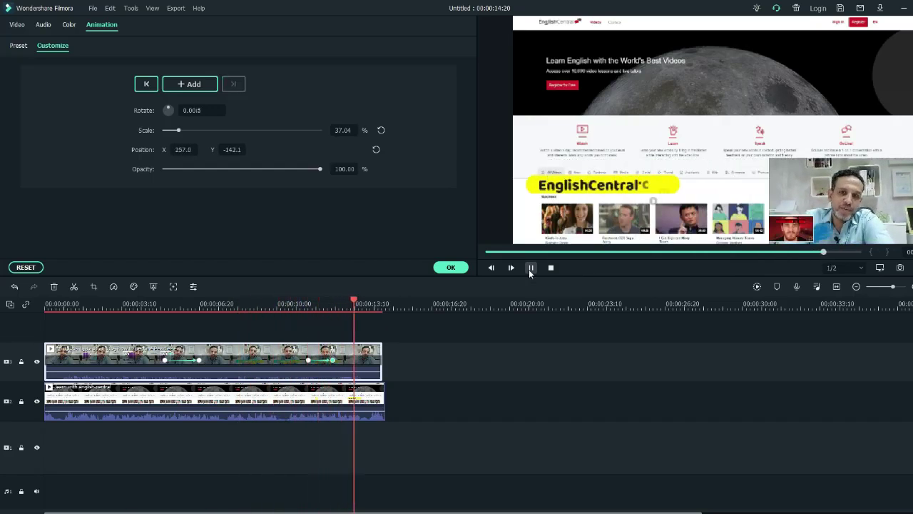
{"action": "left_click", "coordinate": [531, 267]}
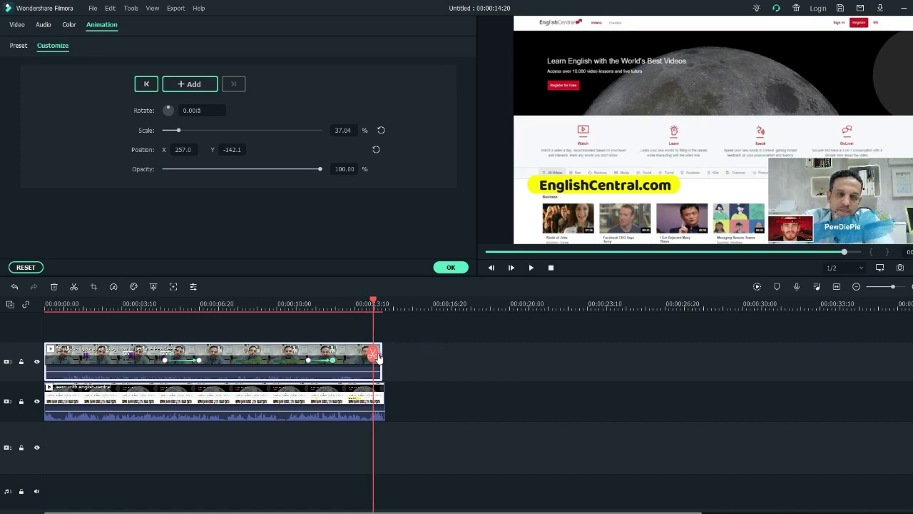
- Add keyframes to the speaker clip at about 13.4 and 13.9 seconds, enlarging it at the last one to 100.11% at X -0.3, Y 4.1
{"action": "left_click_drag", "start_coordinate": [373, 355], "coordinate": [358, 358]}
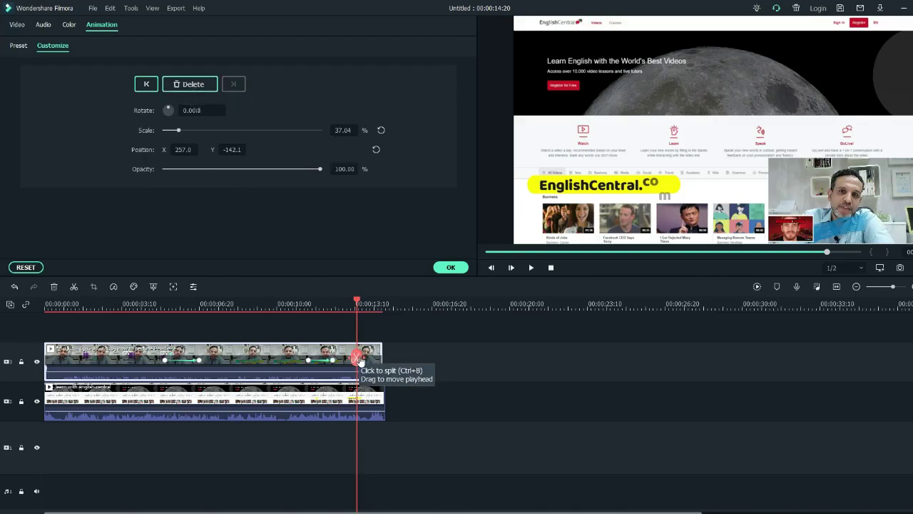
{"action": "left_click_drag", "start_coordinate": [356, 357], "coordinate": [369, 356]}
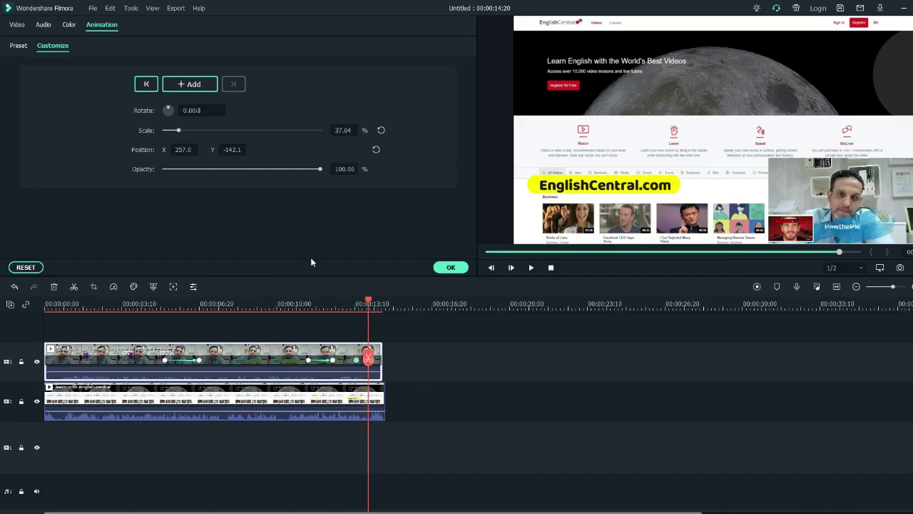
{"action": "left_click", "coordinate": [184, 84]}
{"action": "left_click", "coordinate": [780, 184]}
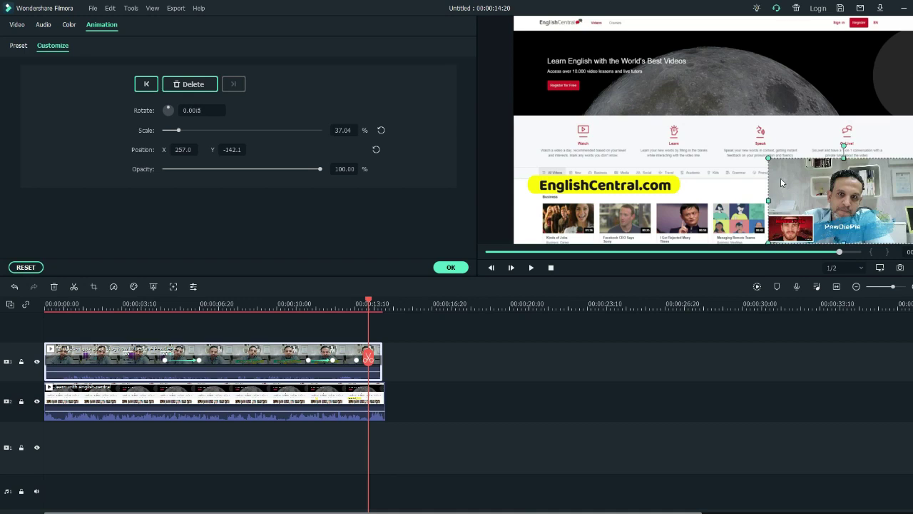
{"action": "left_click_drag", "start_coordinate": [768, 157], "coordinate": [510, 54]}
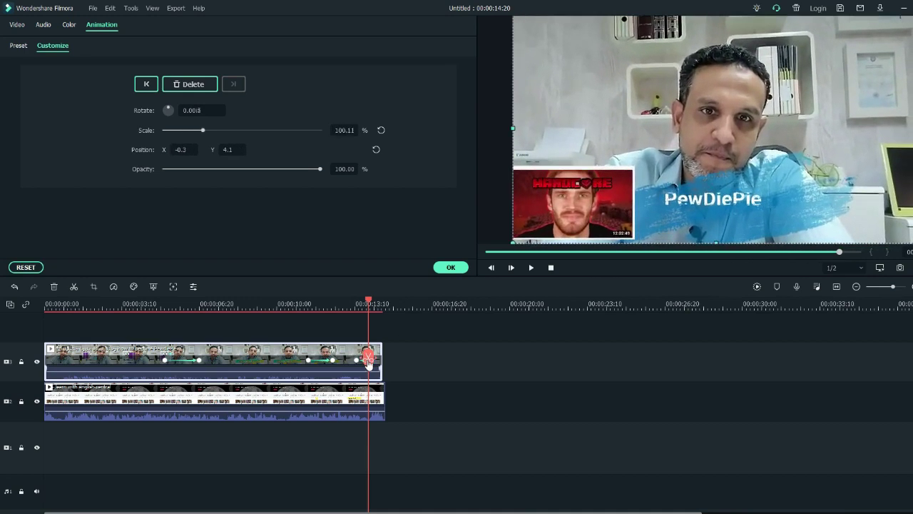
- Play back the timeline from before the first keyframe and review the speaker picture enlarging near the end
{"action": "left_click_drag", "start_coordinate": [368, 303], "coordinate": [157, 303]}
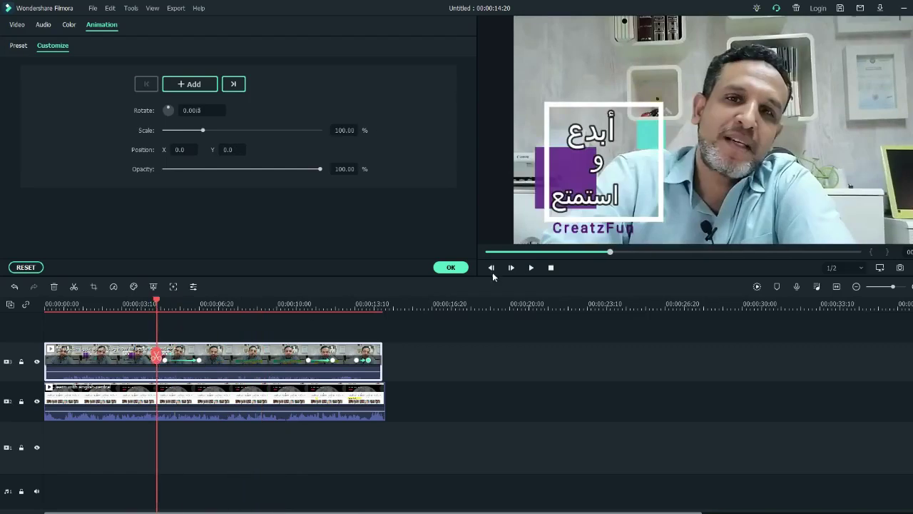
{"action": "left_click", "coordinate": [531, 267]}
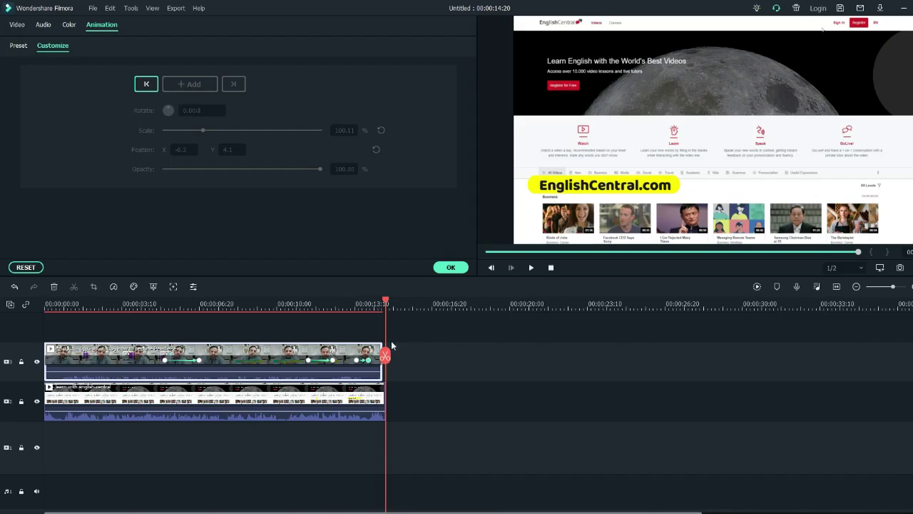
{"action": "mouse_move", "coordinate": [379, 353]}
{"action": "left_mouse_down"}
{"action": "mouse_move", "coordinate": [353, 356]}
{"action": "mouse_move", "coordinate": [364, 359]}
{"action": "left_mouse_up"}
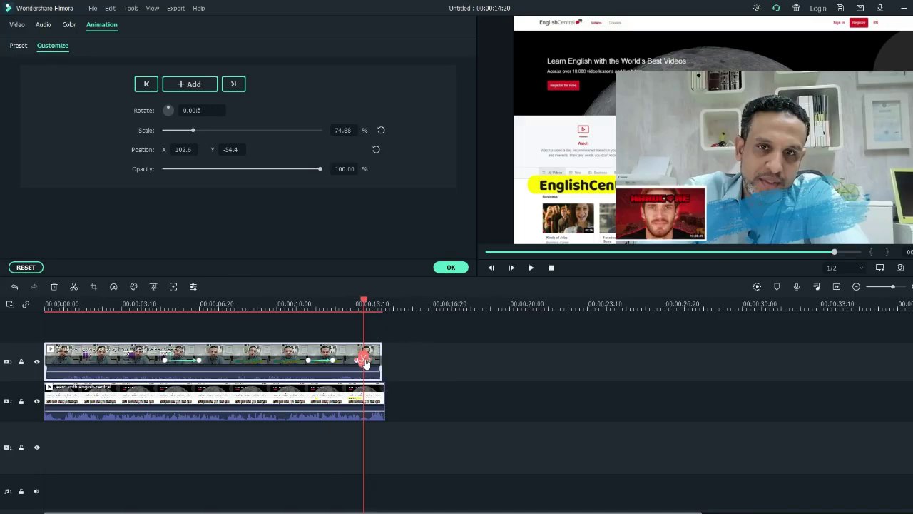
{"action": "left_click_drag", "start_coordinate": [365, 361], "coordinate": [326, 359]}
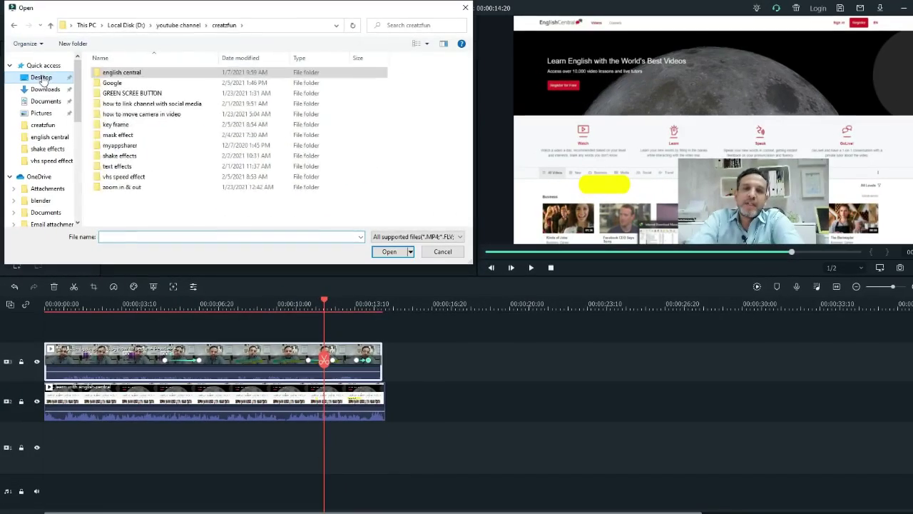
- Import the logo pictures from the Desktop and place the Facebook image download (2) after the speaker clip, at about 15.3 seconds
{"action": "left_click", "coordinate": [41, 77]}
{"action": "left_click", "coordinate": [220, 186]}
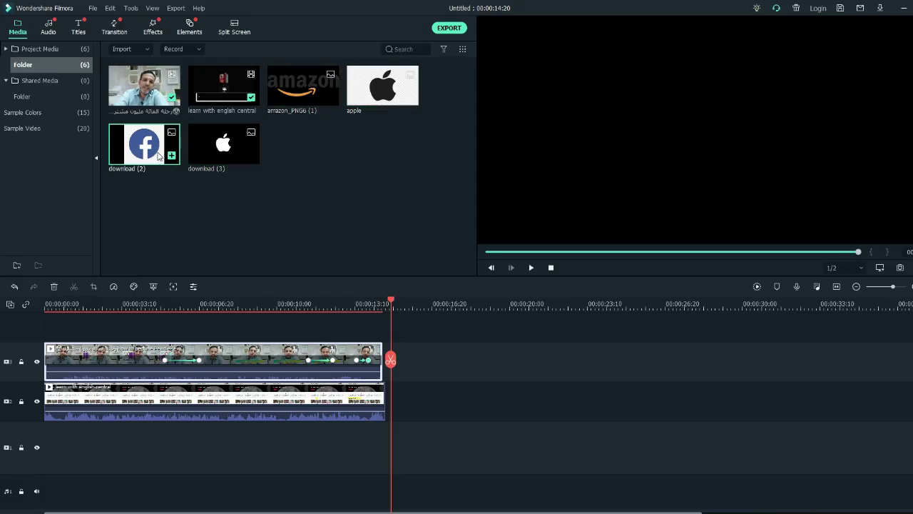
{"action": "left_click_drag", "start_coordinate": [159, 155], "coordinate": [406, 366]}
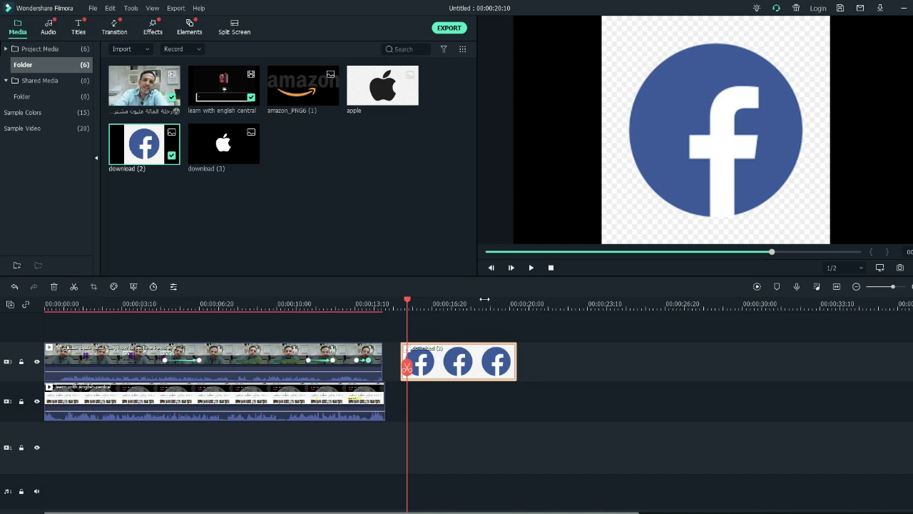
- Add an animation keyframe to the Facebook image at about 17 seconds, shifting it sideways to X -342.4, Y 5.0
{"action": "left_click_drag", "start_coordinate": [406, 367], "coordinate": [442, 369]}
{"action": "right_click", "coordinate": [467, 370]}
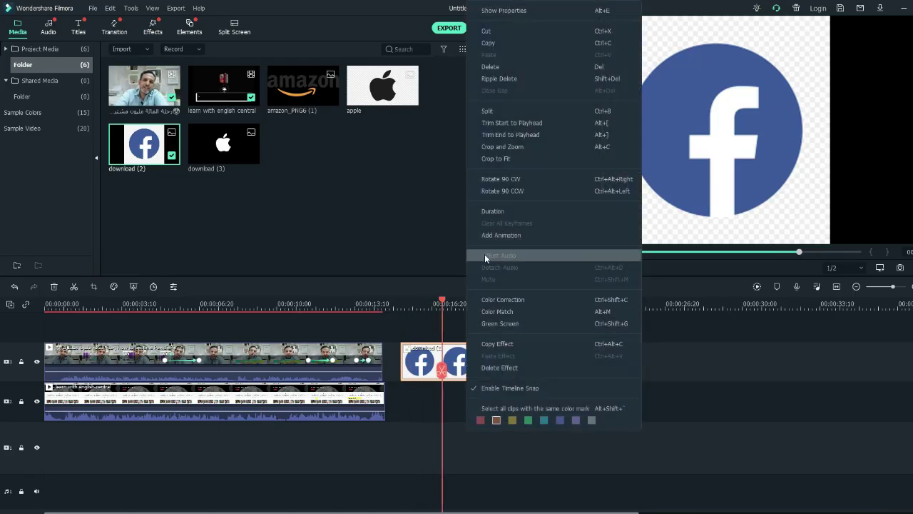
{"action": "left_click", "coordinate": [499, 235]}
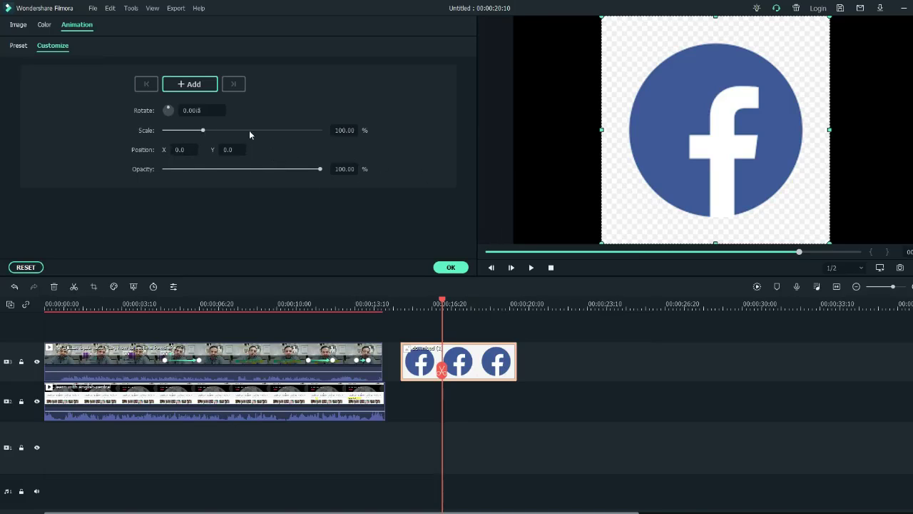
{"action": "left_click_drag", "start_coordinate": [754, 115], "coordinate": [551, 125]}
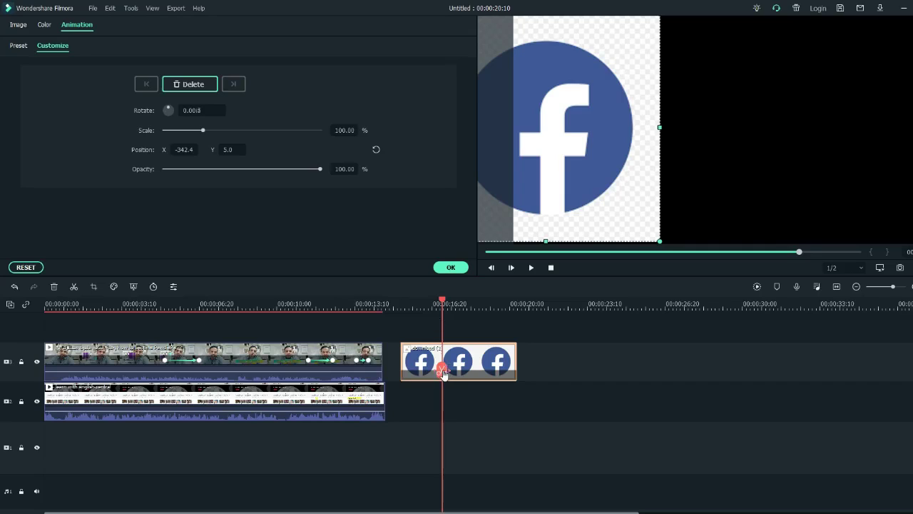
- Add a second keyframe to the Facebook image at about 18 seconds and move it back near the centre, at X -11.0, Y 5.0
{"action": "left_click_drag", "start_coordinate": [443, 370], "coordinate": [465, 370]}
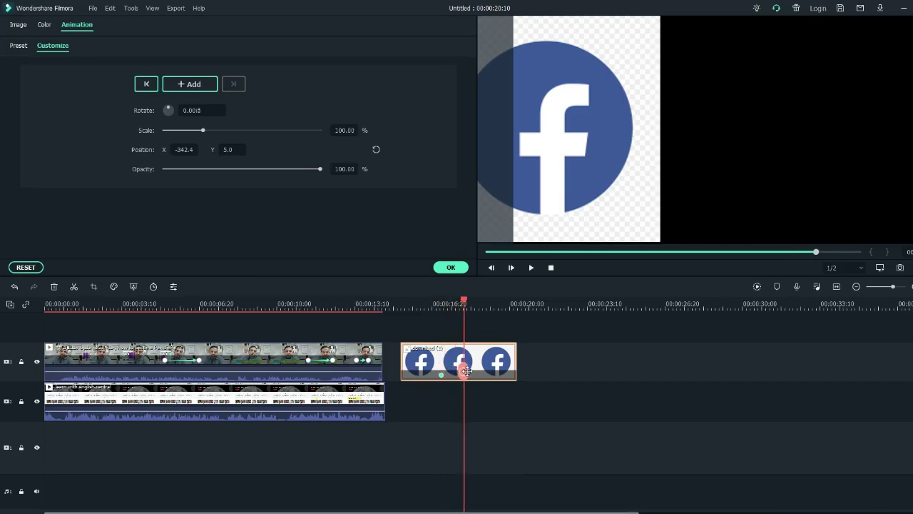
{"action": "left_click", "coordinate": [199, 87]}
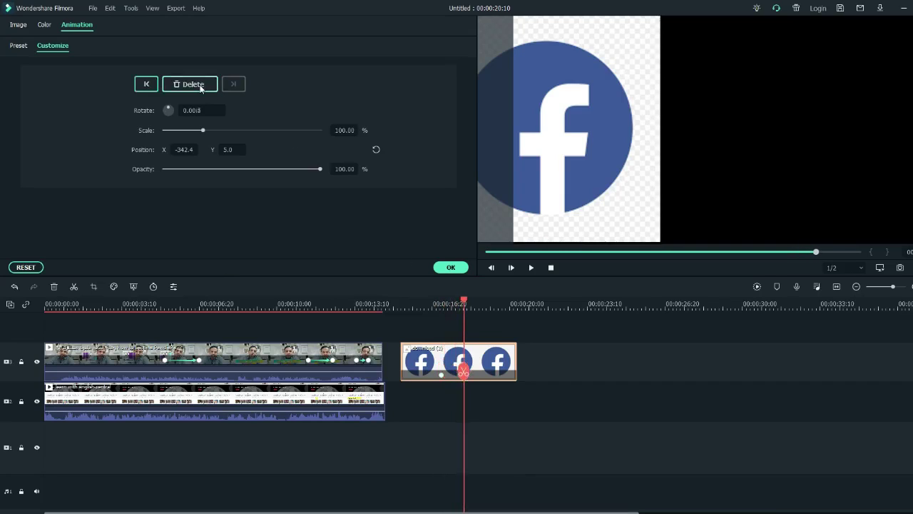
{"action": "left_click_drag", "start_coordinate": [586, 122], "coordinate": [749, 123]}
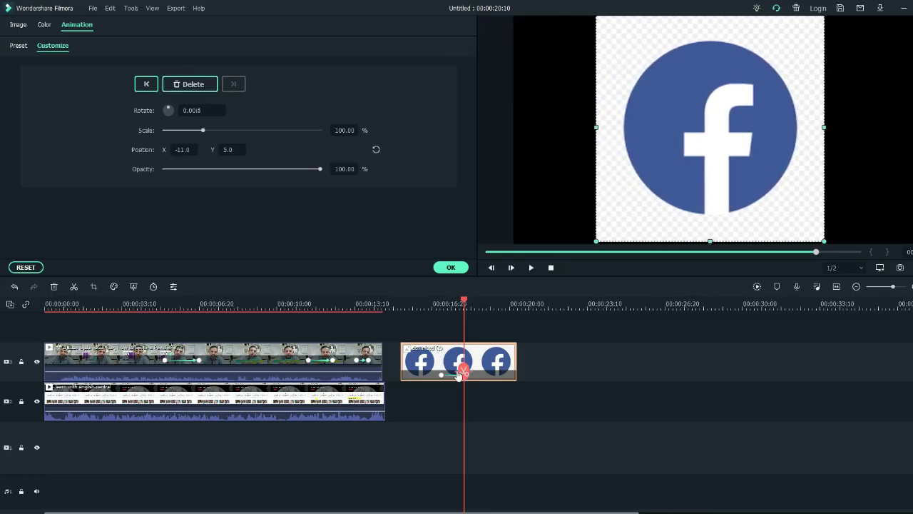
- Play back the Facebook image from its start to check how it slides in
{"action": "left_click_drag", "start_coordinate": [464, 370], "coordinate": [398, 375]}
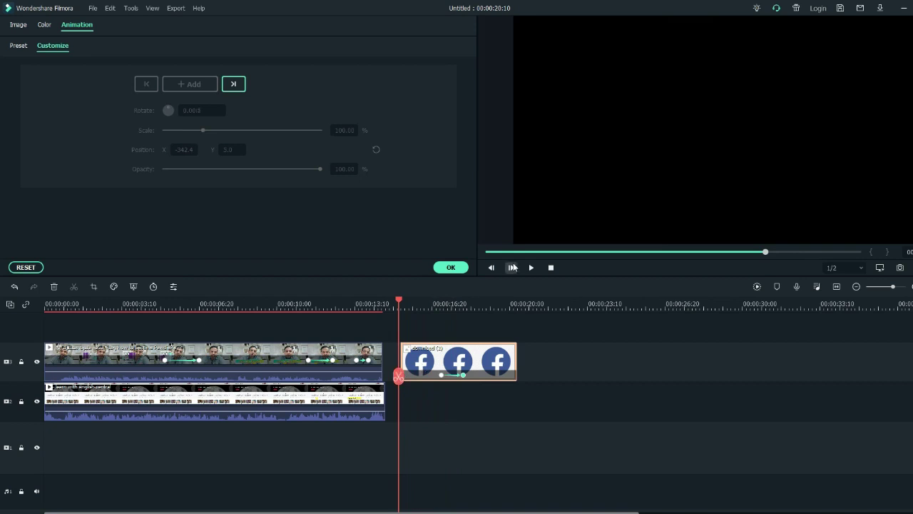
{"action": "left_click", "coordinate": [530, 268]}
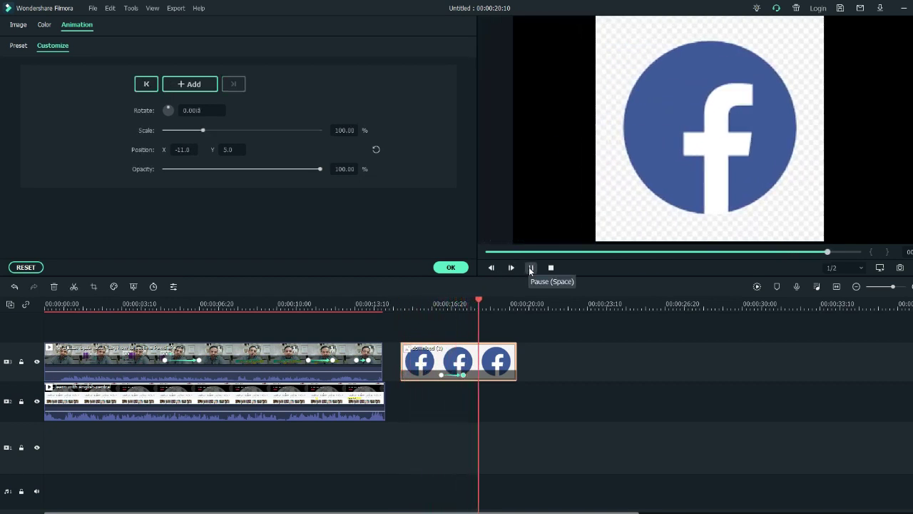
{"action": "left_click", "coordinate": [531, 268]}
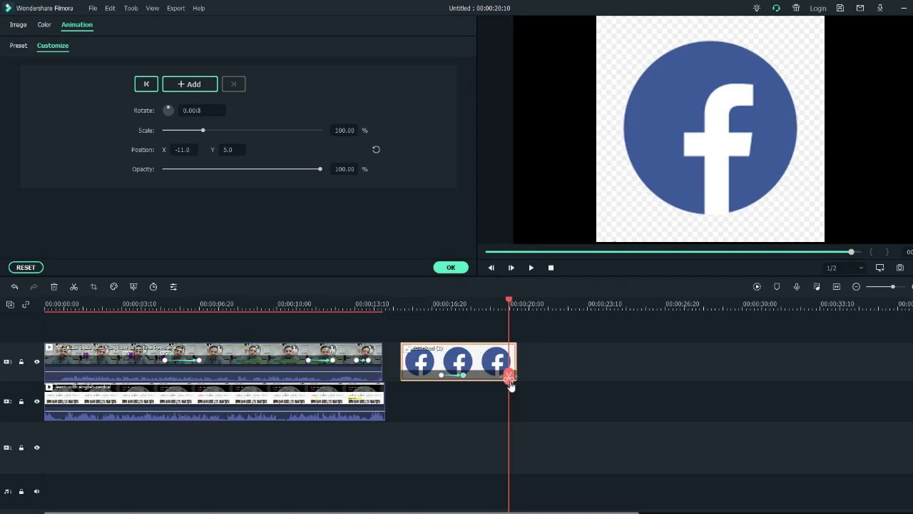
- Add keyframes to the Facebook image at about 19.5 and 20 seconds, scaling it at the last one to 40.09% at X -316.0, Y -135.8
{"action": "left_click_drag", "start_coordinate": [508, 378], "coordinate": [499, 376]}
{"action": "right_click", "coordinate": [485, 358]}
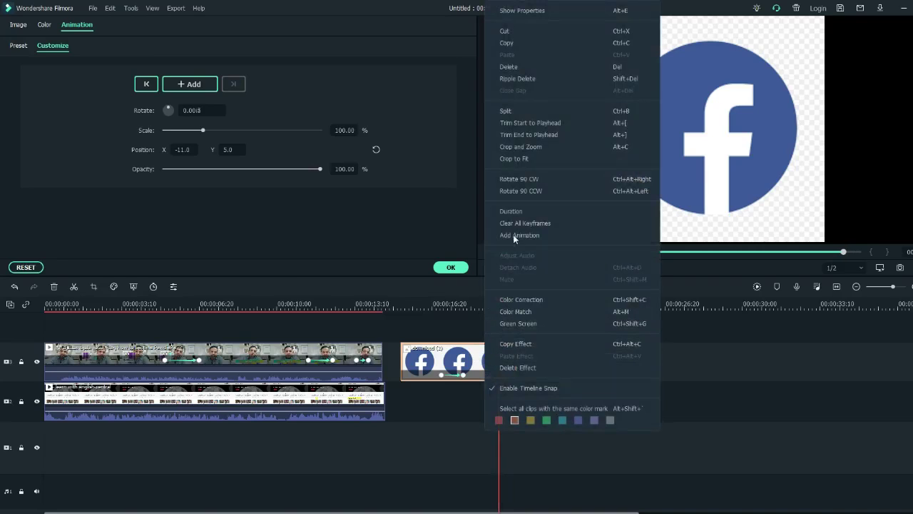
{"action": "left_click", "coordinate": [489, 235]}
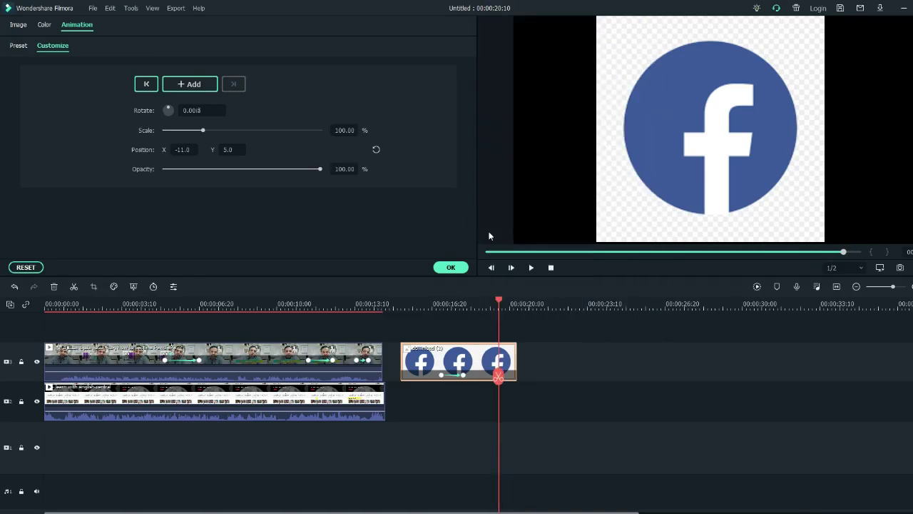
{"action": "left_click", "coordinate": [192, 86]}
{"action": "left_click_drag", "start_coordinate": [502, 382], "coordinate": [511, 377]}
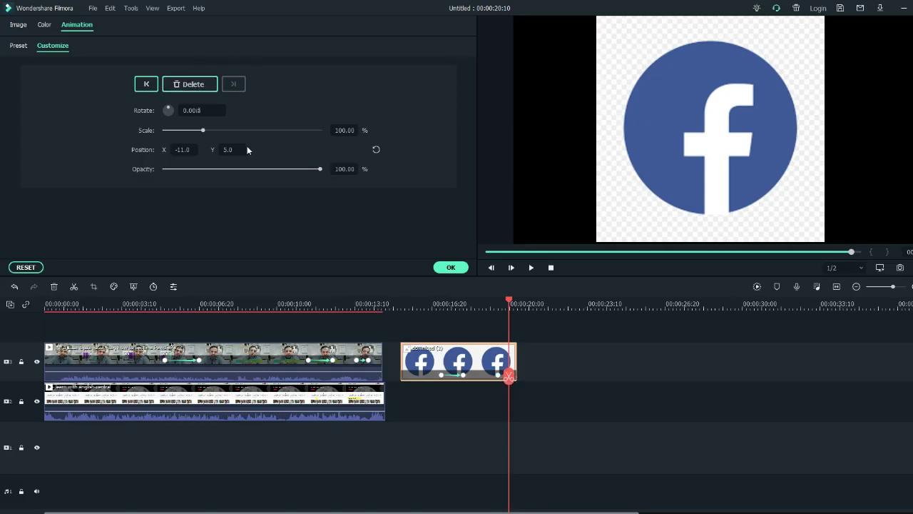
{"action": "left_click", "coordinate": [707, 118]}
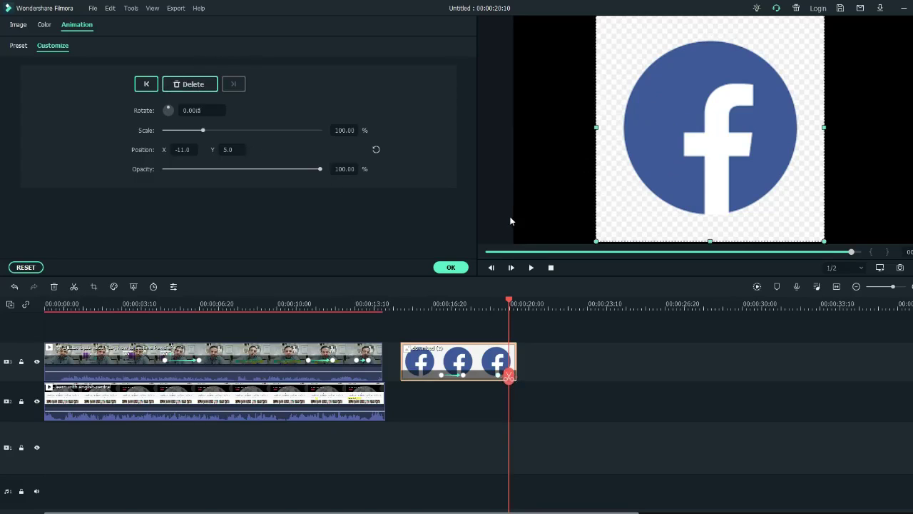
{"action": "left_click_drag", "start_coordinate": [817, 27], "coordinate": [683, 149]}
{"action": "left_click_drag", "start_coordinate": [642, 179], "coordinate": [558, 175]}
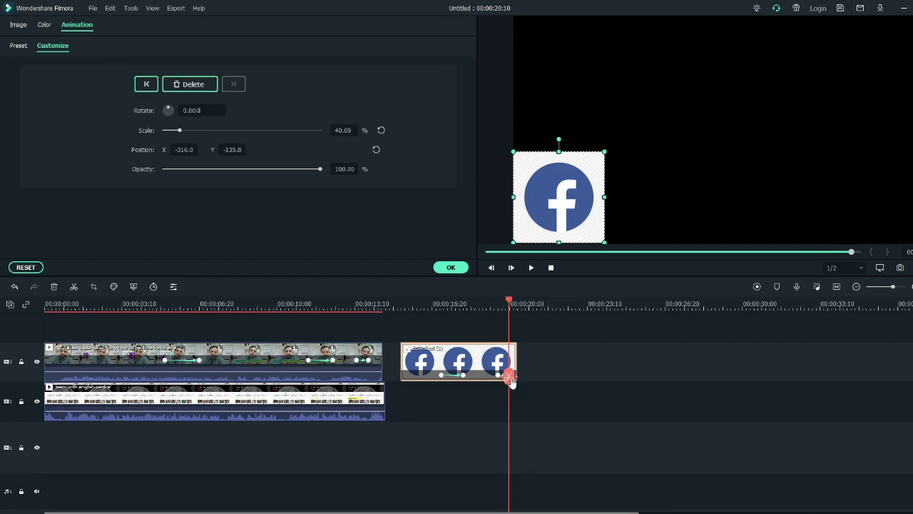
- Play back the Facebook image's slide and shrink, and accept its animation settings
{"action": "left_click_drag", "start_coordinate": [512, 381], "coordinate": [430, 376]}
{"action": "left_click", "coordinate": [531, 267]}
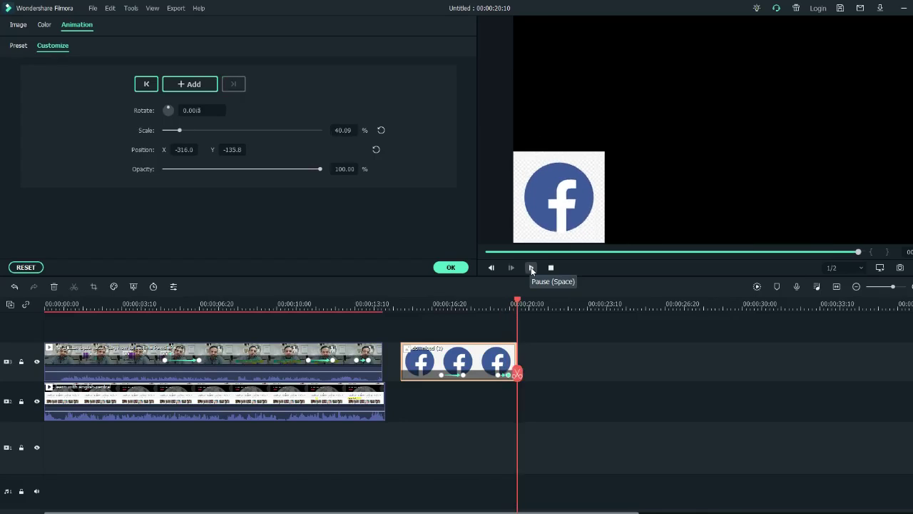
{"action": "left_click", "coordinate": [451, 266]}
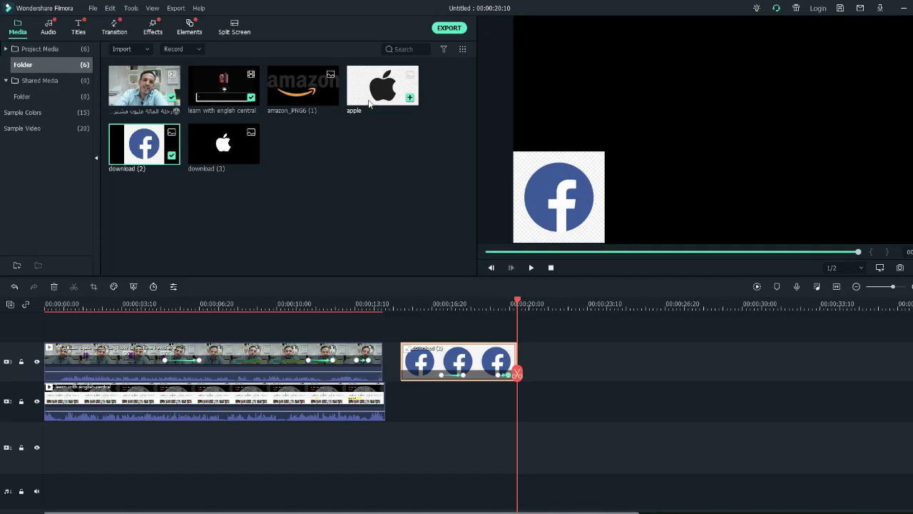
- Place the apple image directly after the Facebook image on the same track and open its custom animation settings
{"action": "left_click_drag", "start_coordinate": [368, 103], "coordinate": [540, 372]}
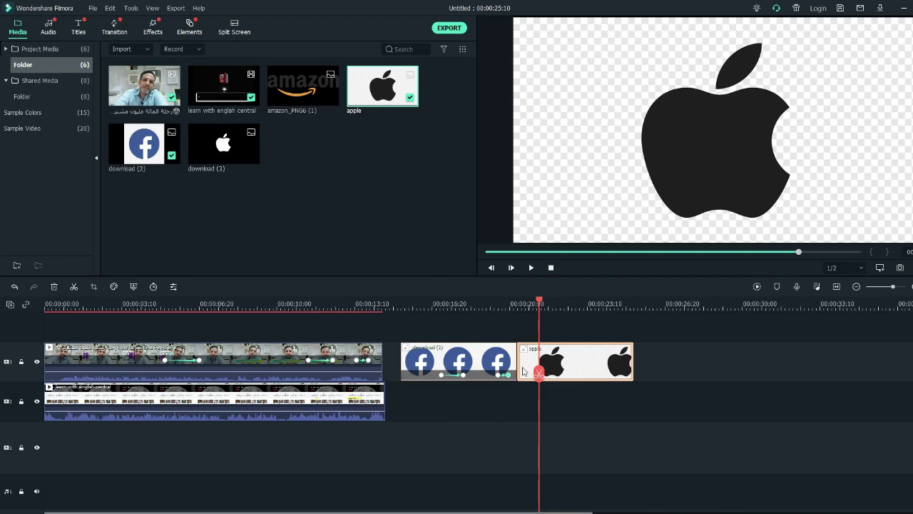
{"action": "right_click", "coordinate": [567, 363]}
{"action": "left_click", "coordinate": [619, 236]}
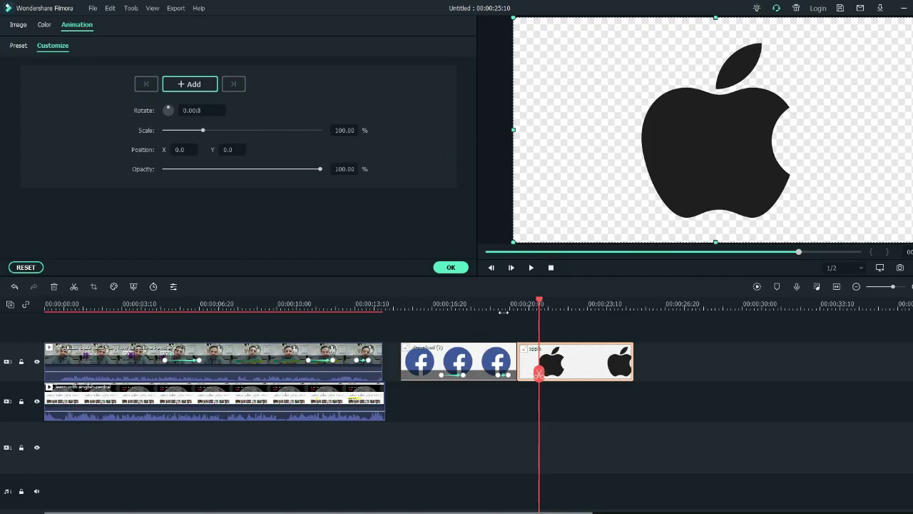
- Add keyframes to the apple image at its start, positioned at X 1.0, Y 9.0, and at about 21.5 seconds
{"action": "mouse_move", "coordinate": [539, 373]}
{"action": "left_mouse_down"}
{"action": "mouse_move", "coordinate": [552, 383]}
{"action": "mouse_move", "coordinate": [538, 381]}
{"action": "left_mouse_up"}
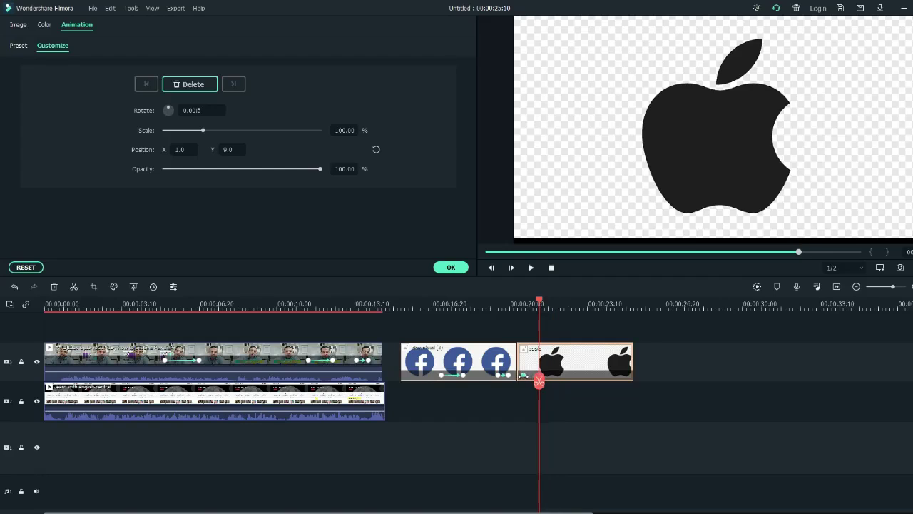
{"action": "left_click", "coordinate": [516, 378]}
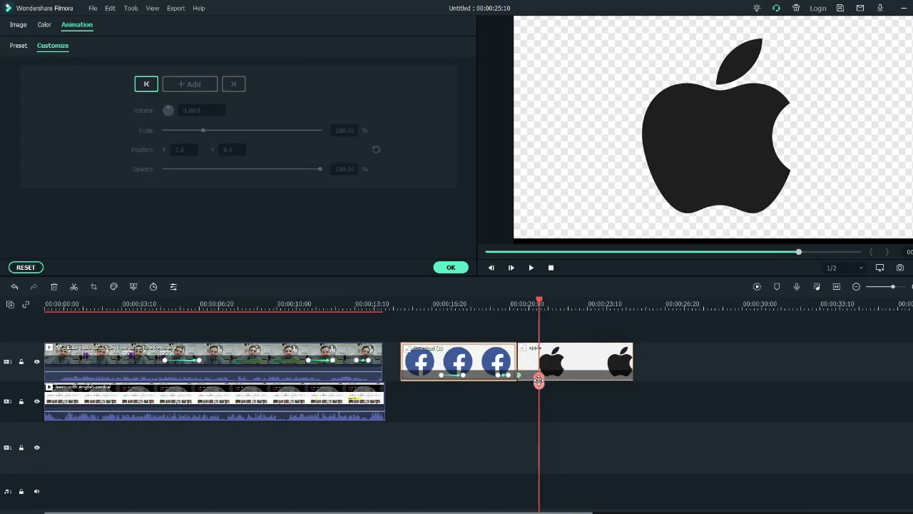
{"action": "left_click_drag", "start_coordinate": [539, 382], "coordinate": [543, 381]}
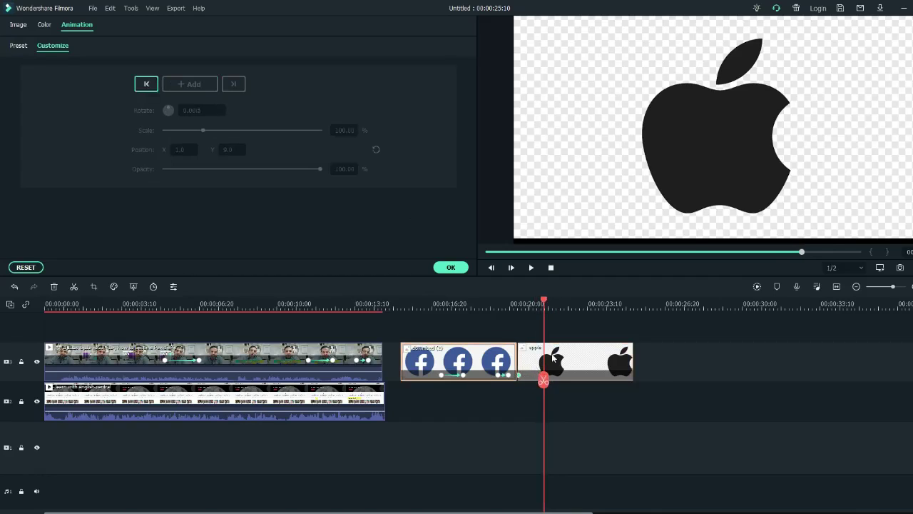
{"action": "left_click", "coordinate": [555, 357]}
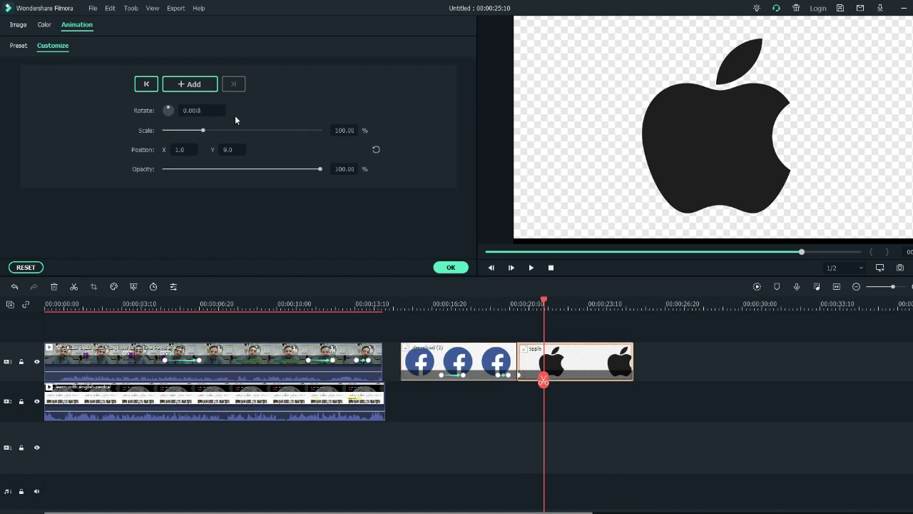
{"action": "left_click", "coordinate": [190, 85]}
- At the apple image's first keyframe, move the picture out of the frame to X -734.8, Y -54.1, and play back the animation
{"action": "left_click_drag", "start_coordinate": [543, 382], "coordinate": [498, 389]}
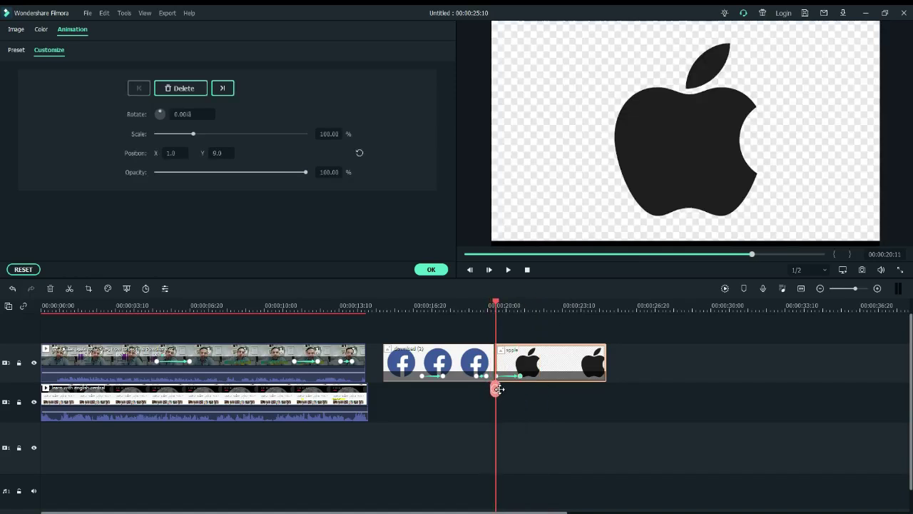
{"action": "left_click_drag", "start_coordinate": [597, 171], "coordinate": [489, 136]}
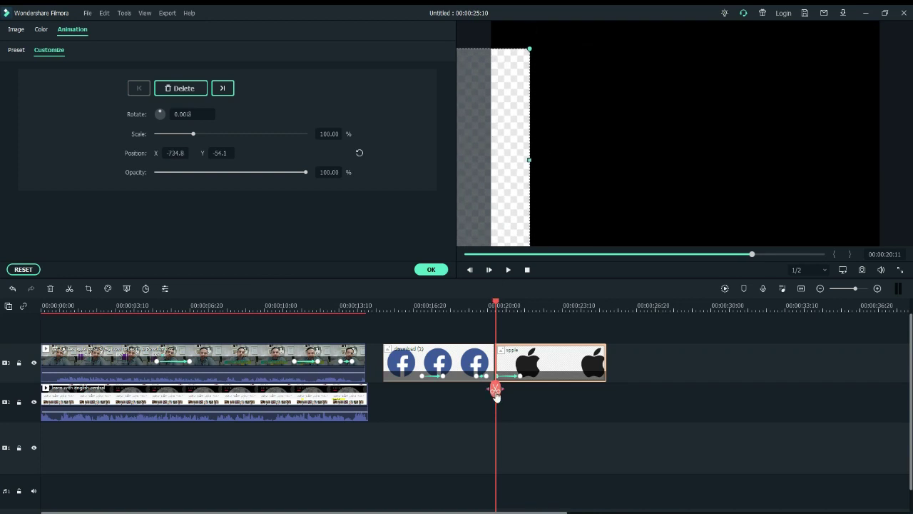
{"action": "mouse_move", "coordinate": [495, 389]}
{"action": "left_mouse_down"}
{"action": "mouse_move", "coordinate": [522, 388]}
{"action": "mouse_move", "coordinate": [491, 390]}
{"action": "left_mouse_up"}
{"action": "left_click", "coordinate": [508, 270]}
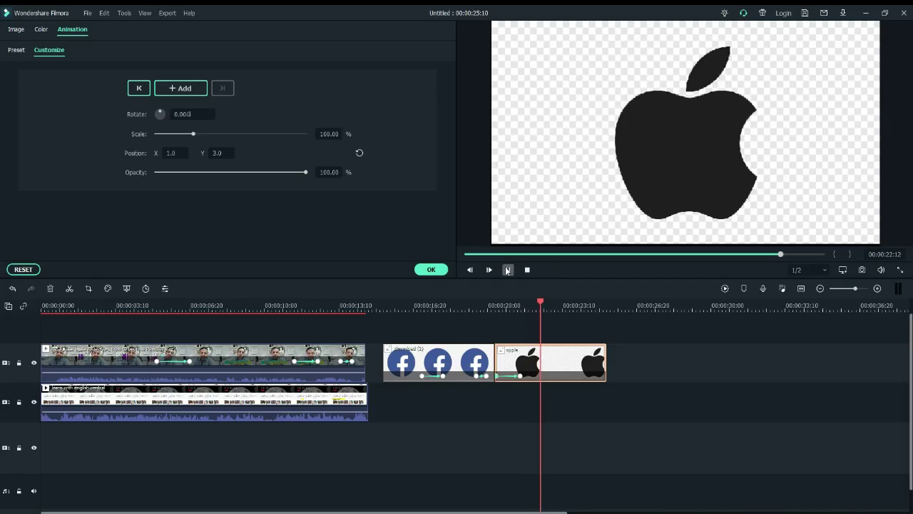
- Add two more keyframes to the apple image, at 00:00:22:19 and at 00:00:23:11
{"action": "left_click", "coordinate": [508, 269]}
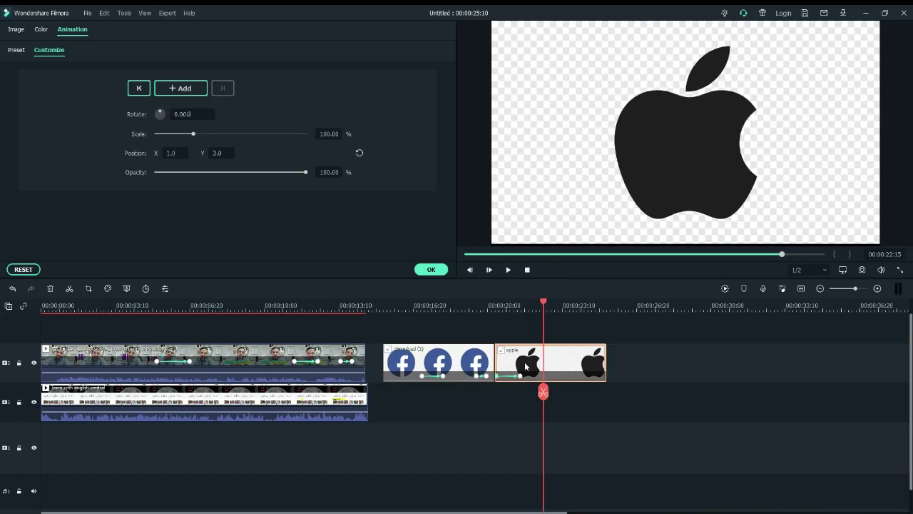
{"action": "left_click_drag", "start_coordinate": [543, 390], "coordinate": [546, 391]}
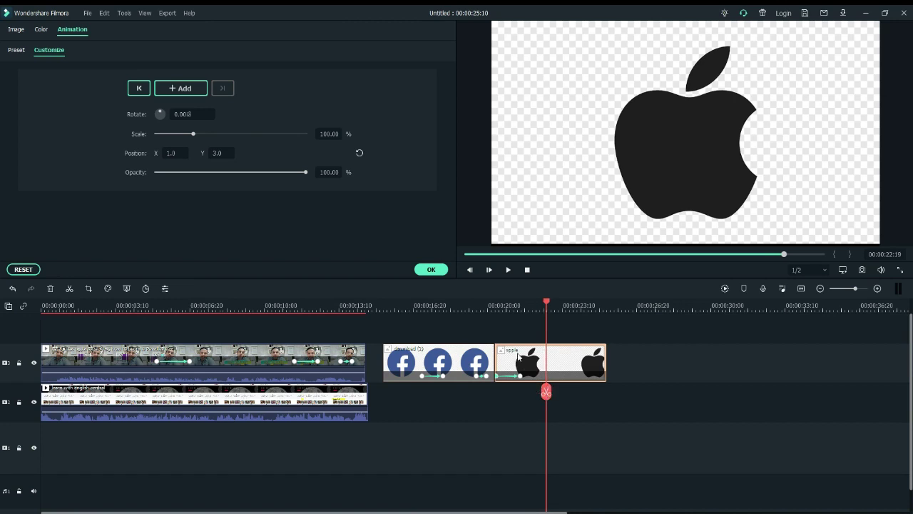
{"action": "left_click", "coordinate": [184, 91]}
{"action": "left_click_drag", "start_coordinate": [546, 392], "coordinate": [564, 392]}
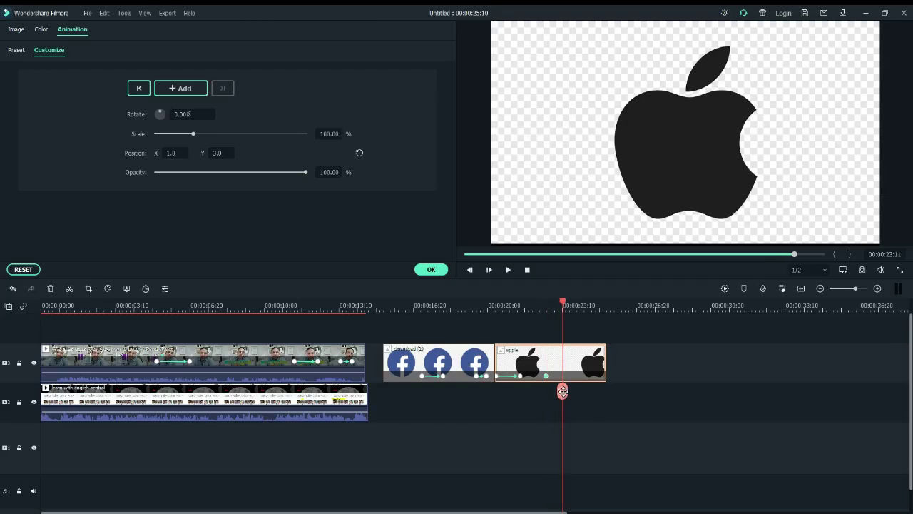
{"action": "left_click", "coordinate": [185, 89]}
- At the apple image's last keyframe, shrink the picture to 48.01 % and place it at X -212.0, Y 120.4
{"action": "left_click", "coordinate": [750, 163]}
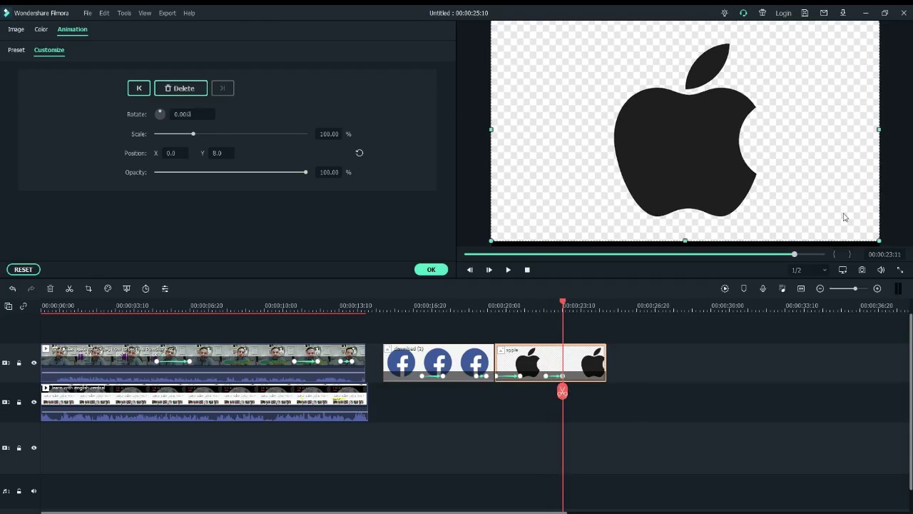
{"action": "left_click_drag", "start_coordinate": [878, 238], "coordinate": [684, 128]}
{"action": "mouse_move", "coordinate": [588, 88]}
{"action": "left_mouse_down"}
{"action": "mouse_move", "coordinate": [579, 90]}
{"action": "mouse_move", "coordinate": [590, 90]}
{"action": "left_mouse_up"}
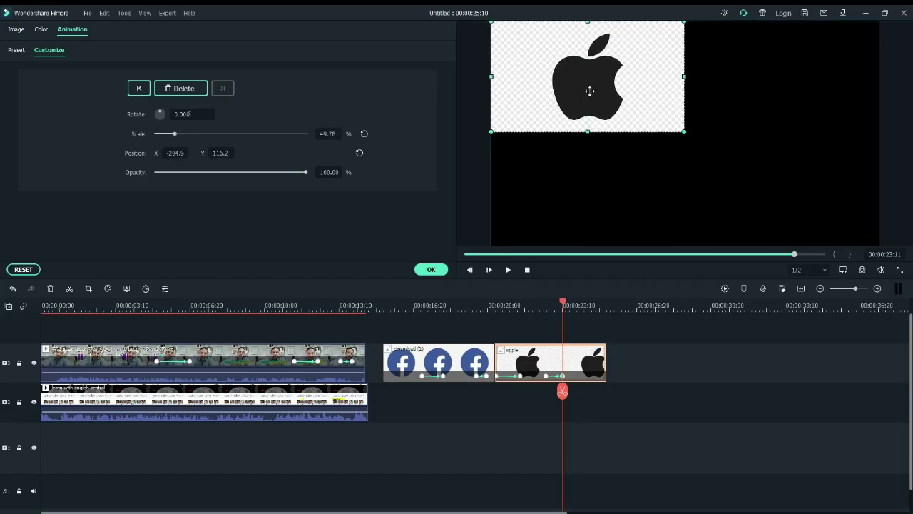
{"action": "left_click_drag", "start_coordinate": [686, 132], "coordinate": [677, 131]}
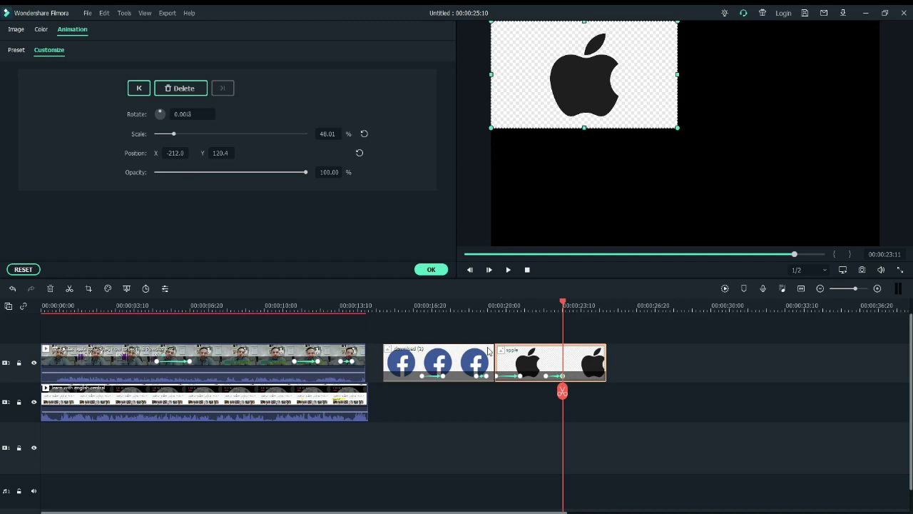
- Move the apple image to a new track directly above the Facebook image and play both back together
{"action": "left_click_drag", "start_coordinate": [530, 365], "coordinate": [435, 350]}
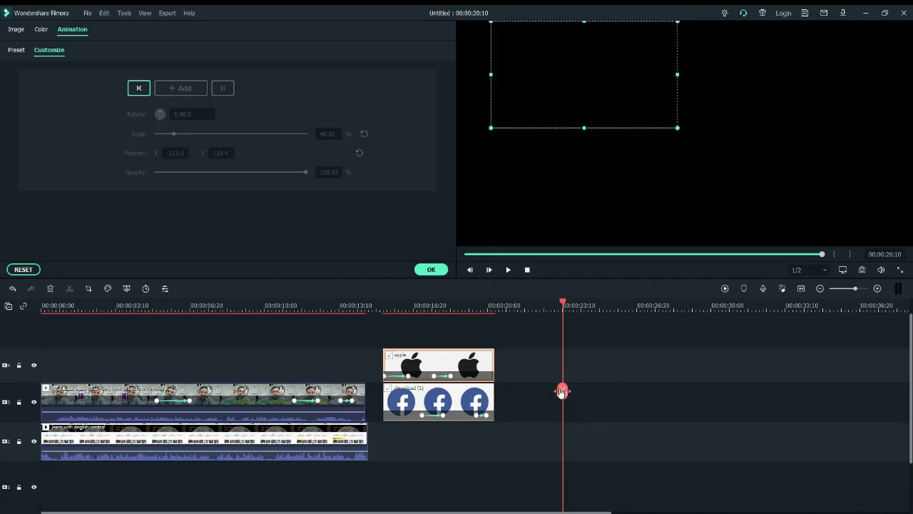
{"action": "left_click_drag", "start_coordinate": [562, 391], "coordinate": [380, 391]}
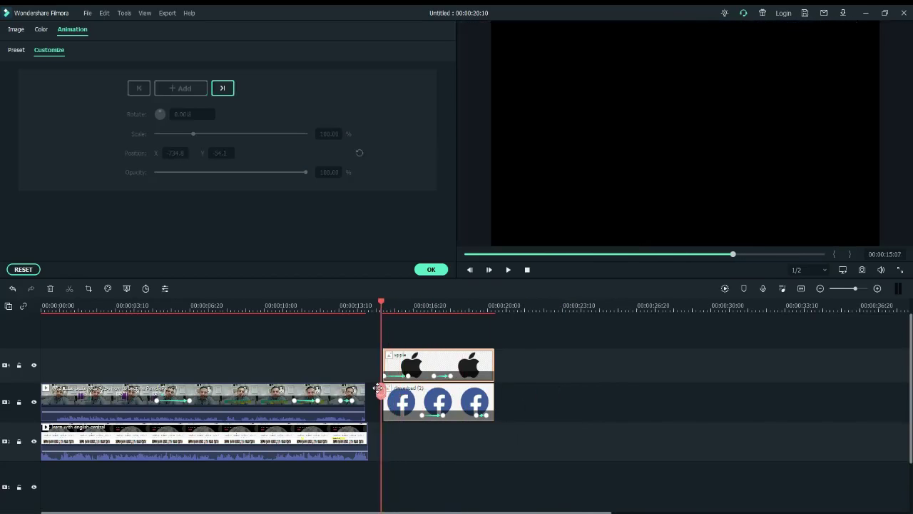
{"action": "left_click", "coordinate": [508, 270]}
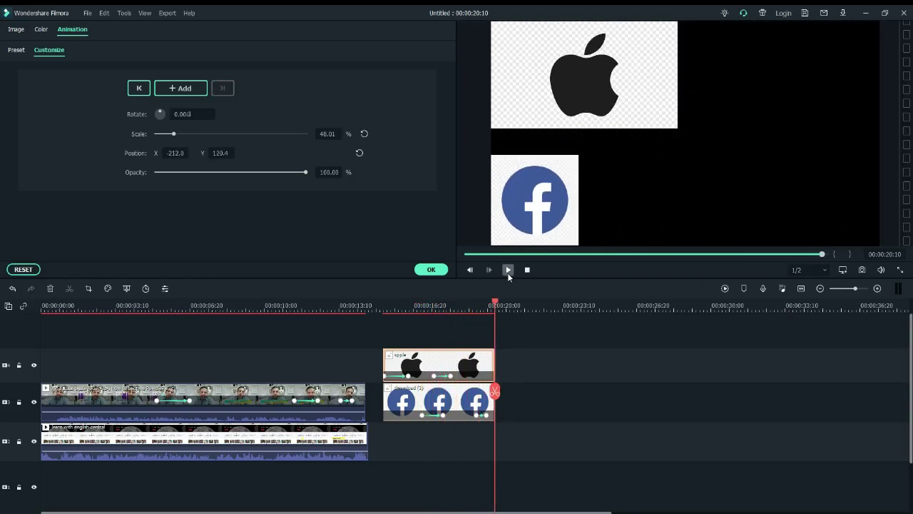
- Accept the apple image's animation settings and place the amazon_PNG6 (1) image directly below the Facebook image on the next track
{"action": "left_click", "coordinate": [508, 270]}
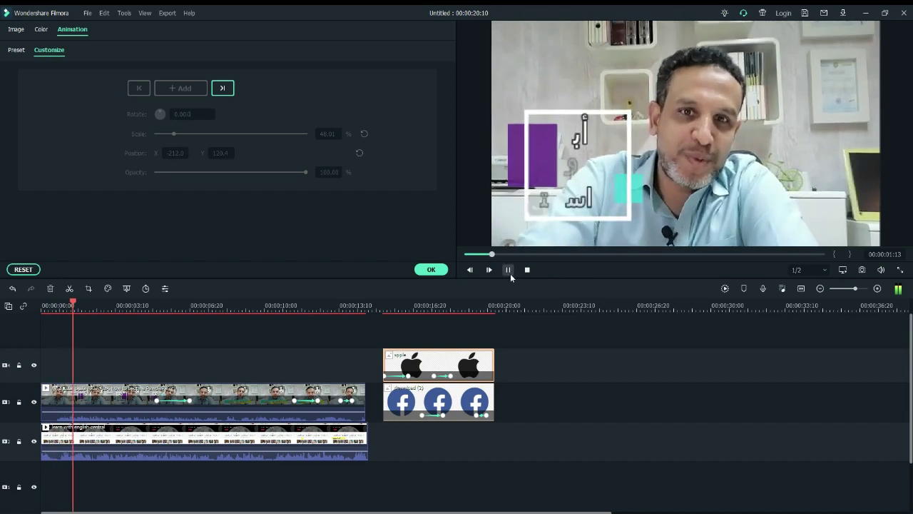
{"action": "left_click", "coordinate": [509, 271]}
{"action": "left_click", "coordinate": [430, 269]}
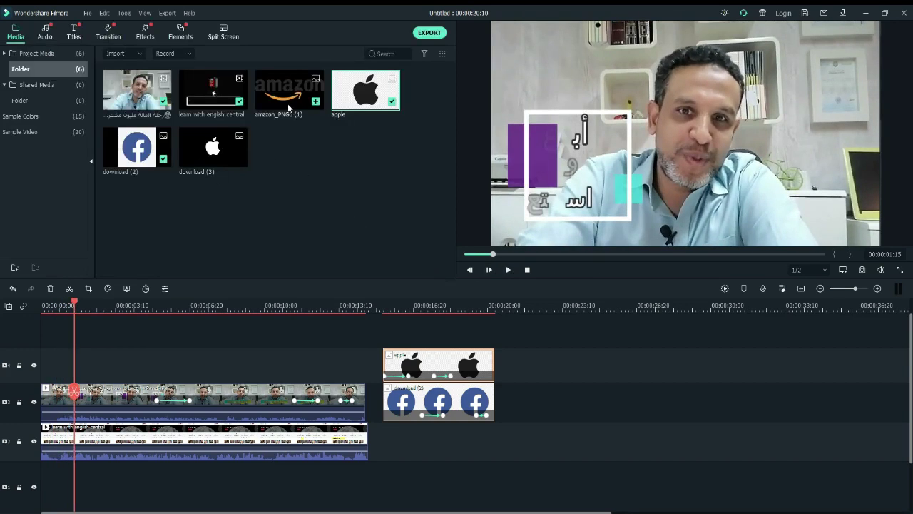
{"action": "left_click_drag", "start_coordinate": [283, 97], "coordinate": [386, 450]}
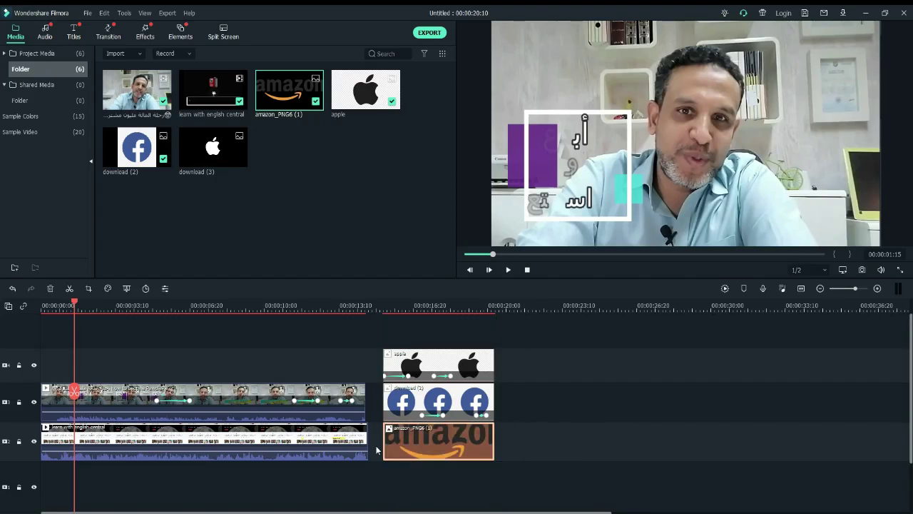
- Move the playhead to the stacked logo images and hide the Facebook and apple tracks
{"action": "left_click_drag", "start_coordinate": [74, 391], "coordinate": [397, 420]}
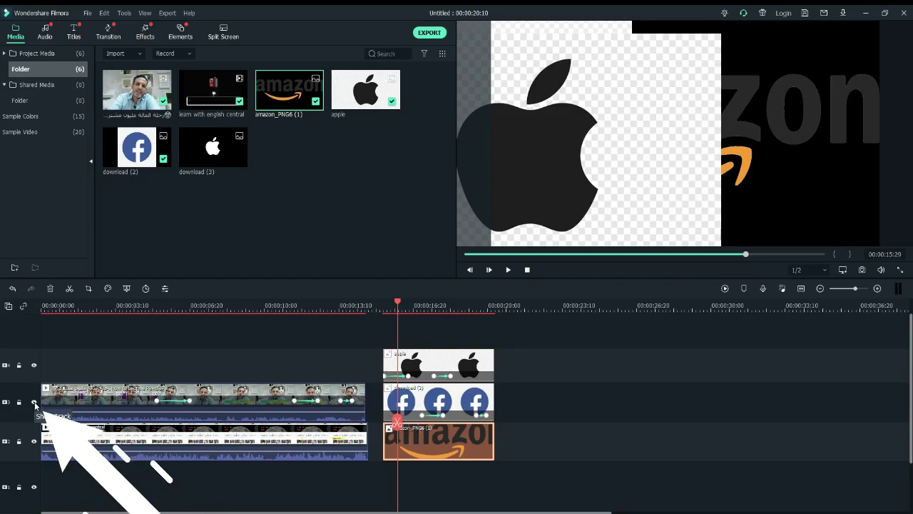
{"action": "left_click", "coordinate": [34, 404]}
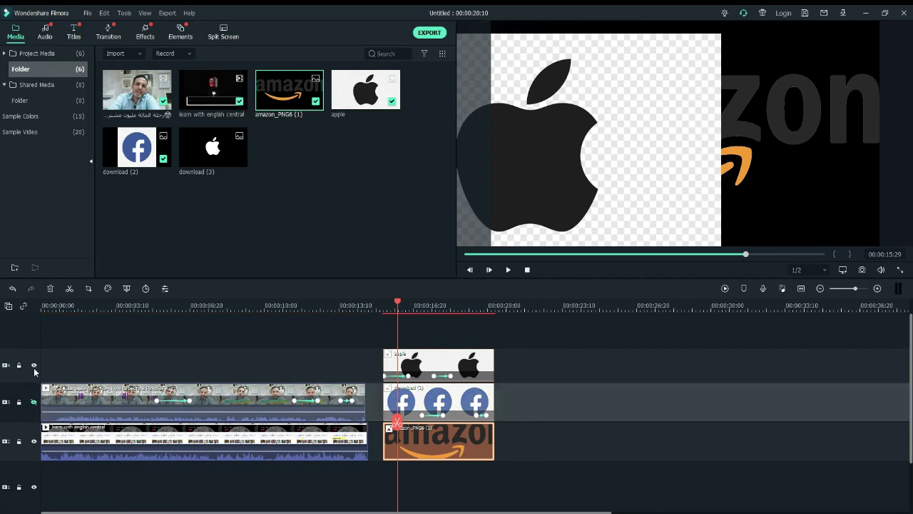
{"action": "left_click", "coordinate": [33, 365]}
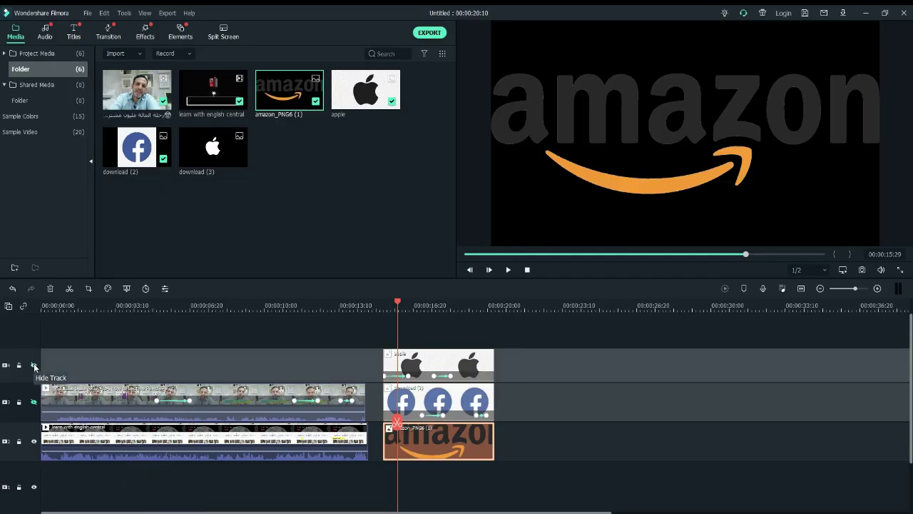
- Open the Amazon image's custom animation settings and add a keyframe at its start, 00:00:15:10
{"action": "left_click", "coordinate": [406, 426]}
{"action": "left_click_drag", "start_coordinate": [405, 426], "coordinate": [383, 426]}
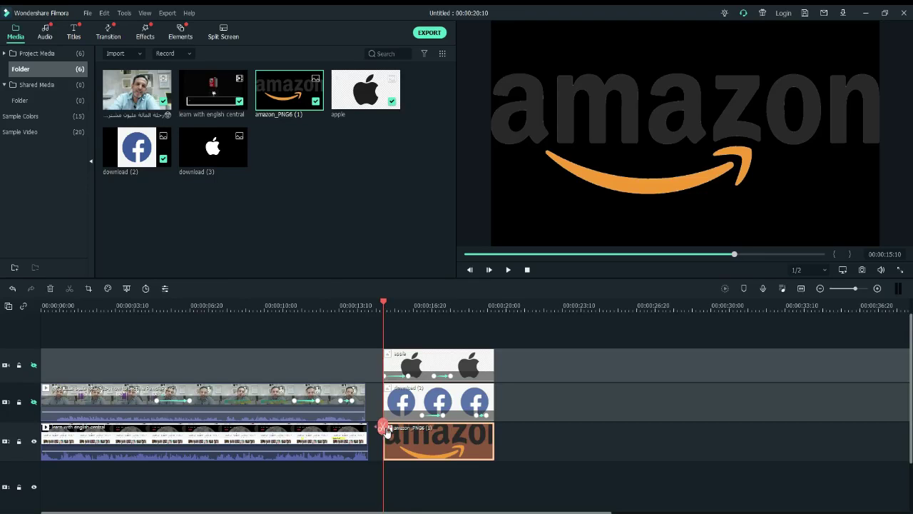
{"action": "right_click", "coordinate": [397, 447]}
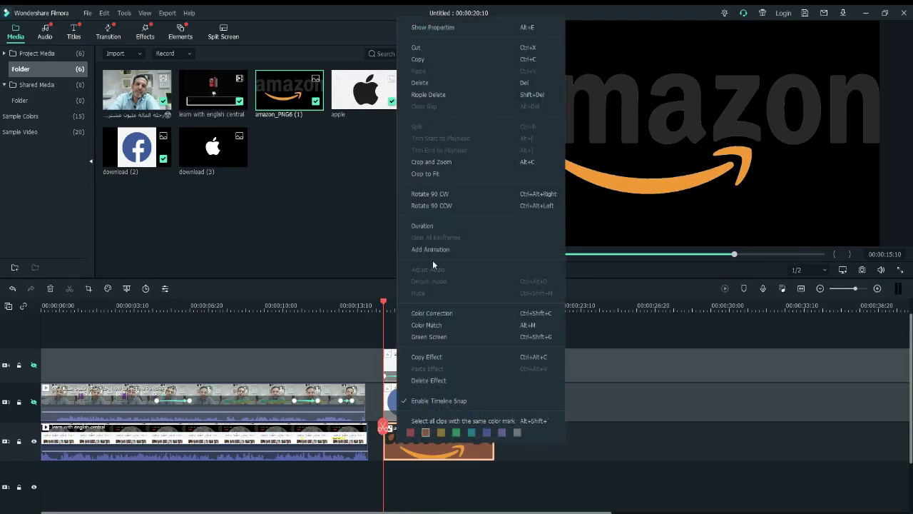
{"action": "left_click", "coordinate": [444, 251]}
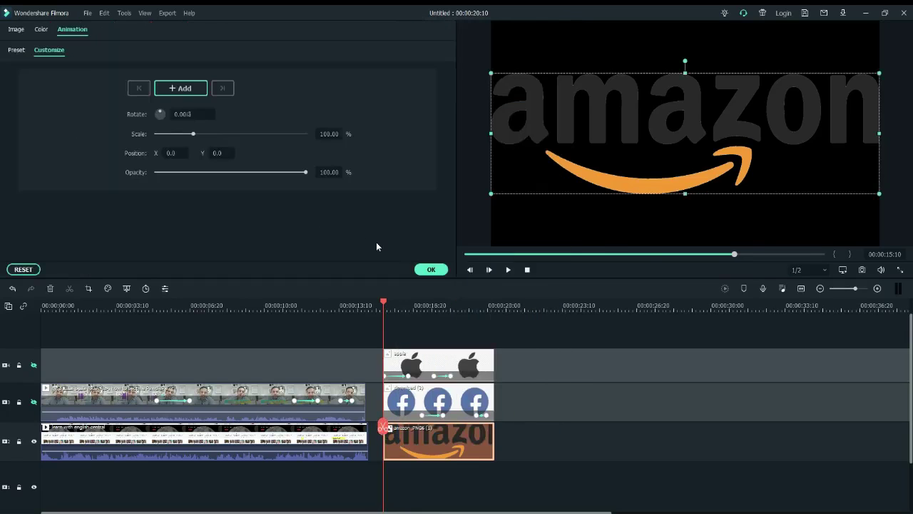
{"action": "left_click", "coordinate": [192, 96]}
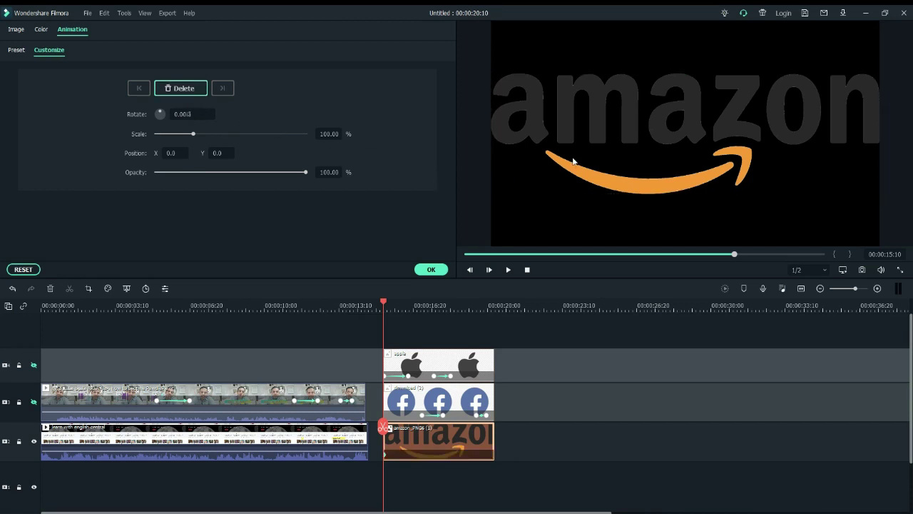
- Move the Amazon picture out of frame to X -812.8, Y -41.1, then add a keyframe at 00:00:16:24 returning it to X 2.0, Y 5.0
{"action": "left_click", "coordinate": [539, 164]}
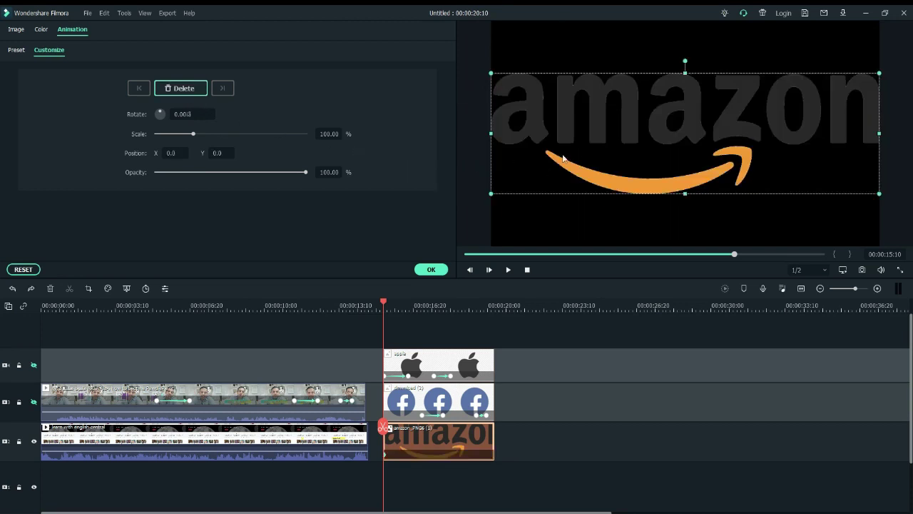
{"action": "left_click_drag", "start_coordinate": [563, 156], "coordinate": [197, 165]}
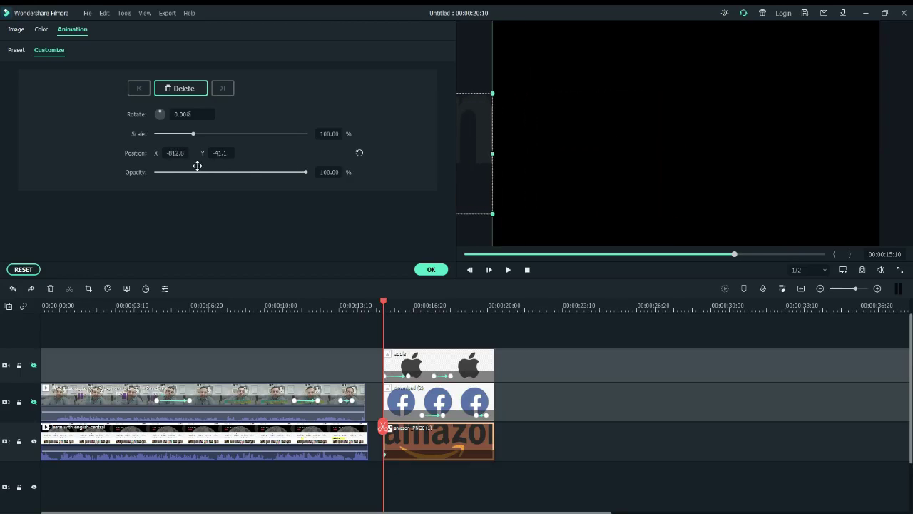
{"action": "left_click_drag", "start_coordinate": [383, 429], "coordinate": [418, 434]}
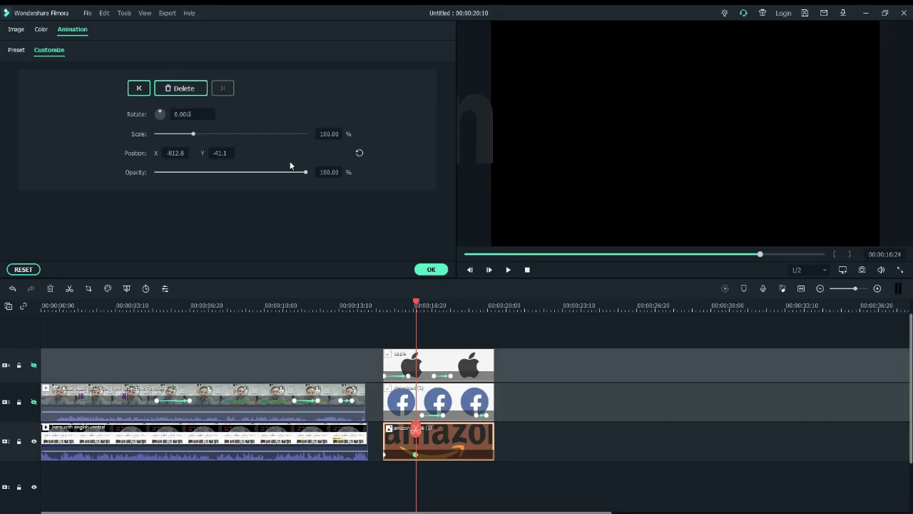
{"action": "left_click_drag", "start_coordinate": [474, 160], "coordinate": [864, 139]}
- Play back the Amazon image's slide-in and add a third keyframe at 00:00:17:17
{"action": "left_click_drag", "start_coordinate": [420, 442], "coordinate": [382, 435]}
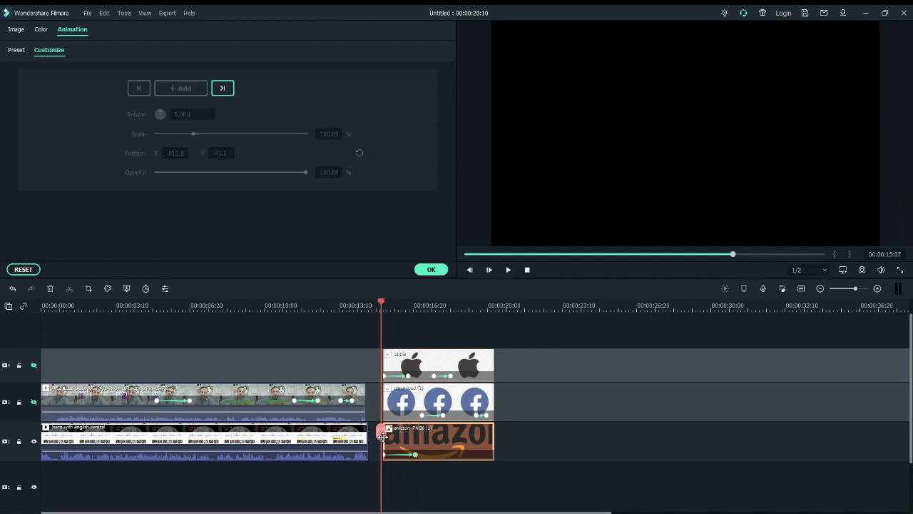
{"action": "left_click", "coordinate": [507, 270]}
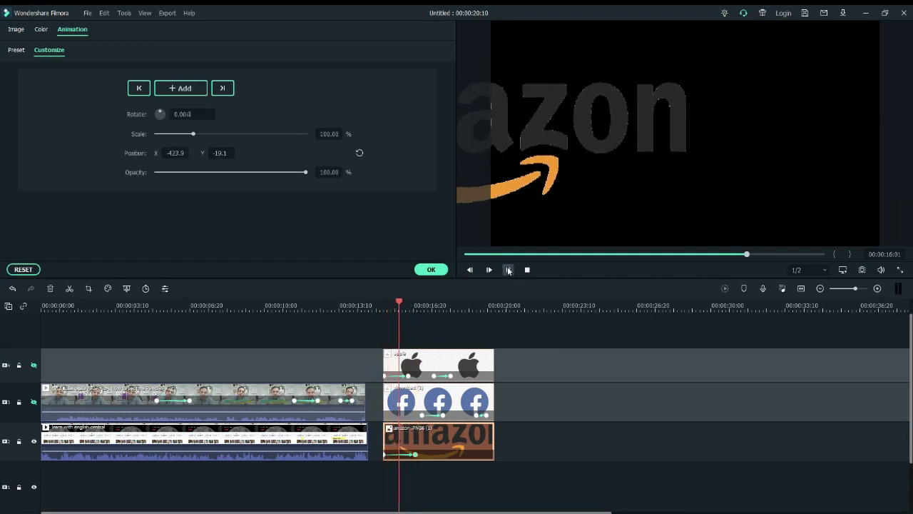
{"action": "left_click", "coordinate": [506, 271]}
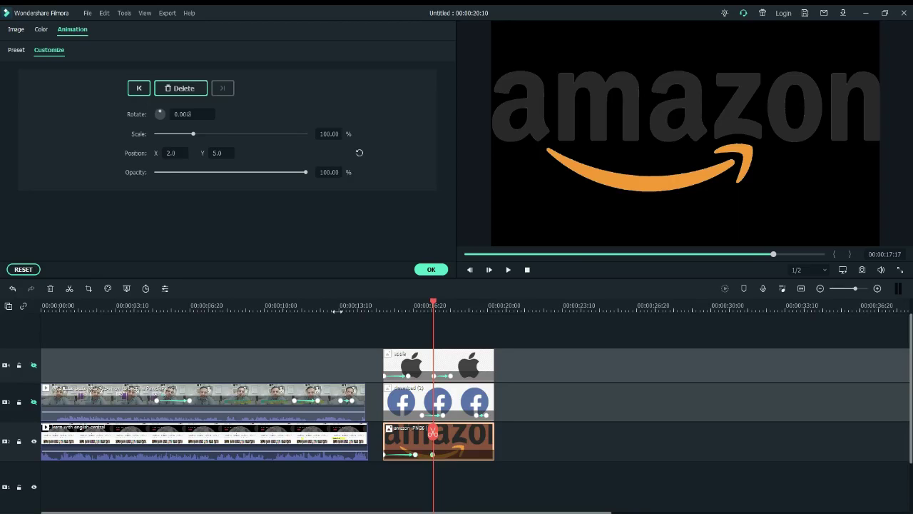
- Add a keyframe to the Amazon image at 00:00:18:11, with the picture shrunk to 37.80 % at X 240.7, Y -161.6
{"action": "left_click_drag", "start_coordinate": [436, 425], "coordinate": [451, 427]}
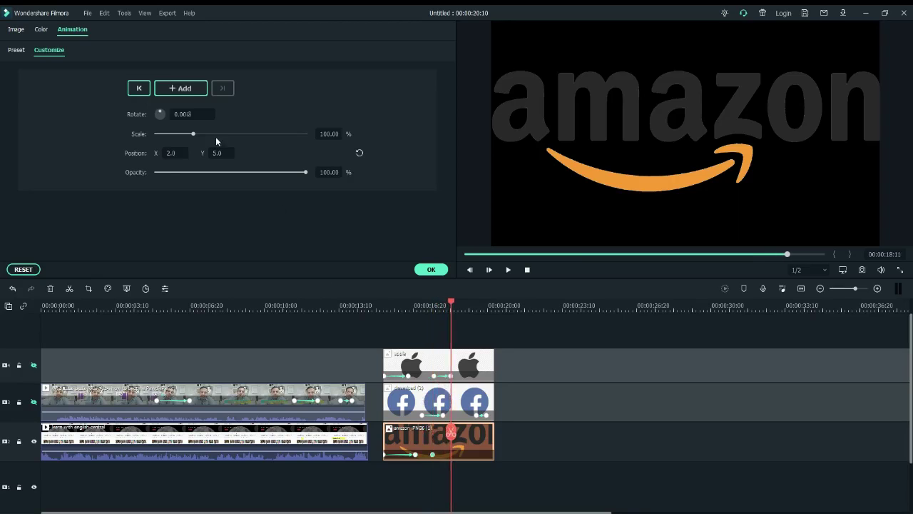
{"action": "left_click", "coordinate": [581, 47]}
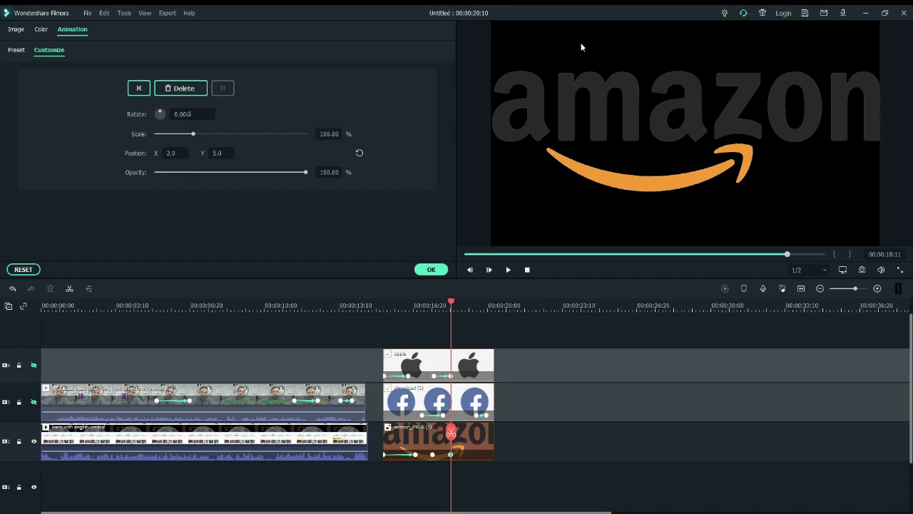
{"action": "left_click_drag", "start_coordinate": [724, 123], "coordinate": [698, 135]}
{"action": "left_click_drag", "start_coordinate": [466, 84], "coordinate": [815, 200]}
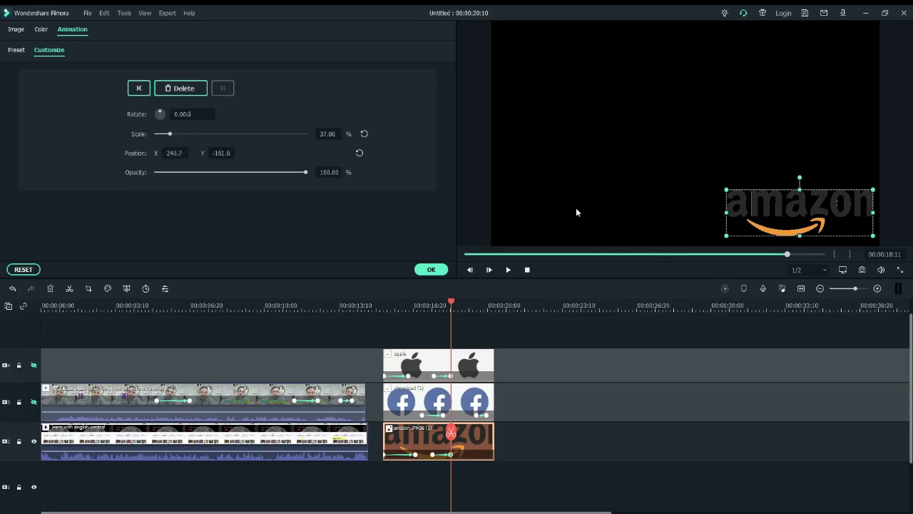
- Show the Facebook and apple tracks again and play back the three logo animations together
{"action": "left_click", "coordinate": [34, 403]}
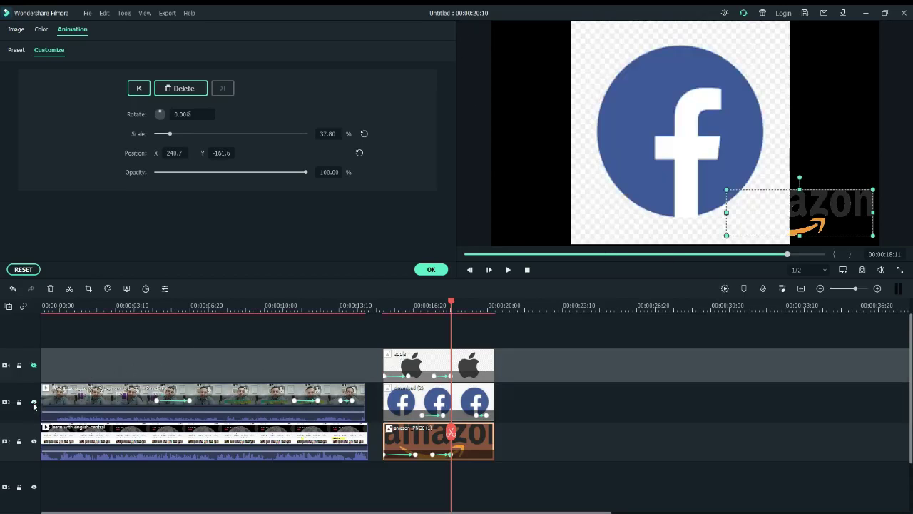
{"action": "left_click", "coordinate": [34, 365]}
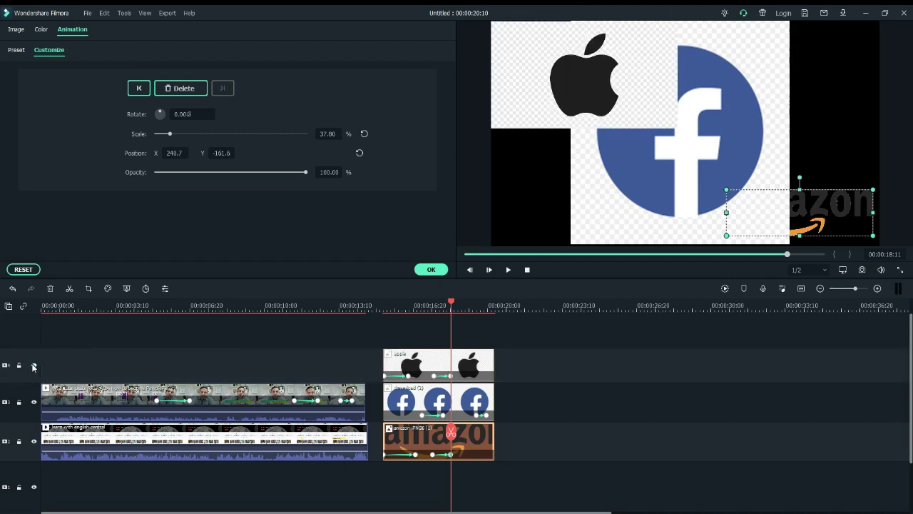
{"action": "left_click_drag", "start_coordinate": [451, 435], "coordinate": [380, 440]}
{"action": "left_click", "coordinate": [508, 269]}
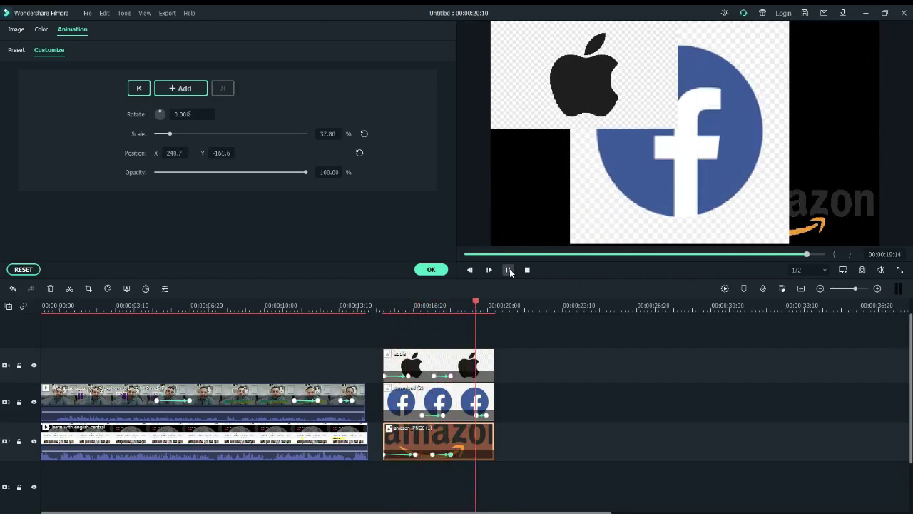
{"action": "left_click", "coordinate": [508, 269]}
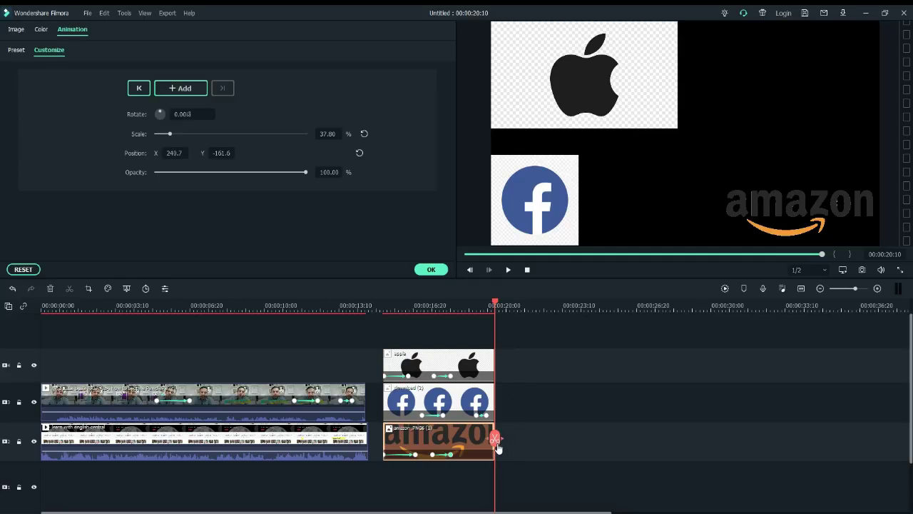
{"action": "left_click_drag", "start_coordinate": [497, 446], "coordinate": [62, 441]}
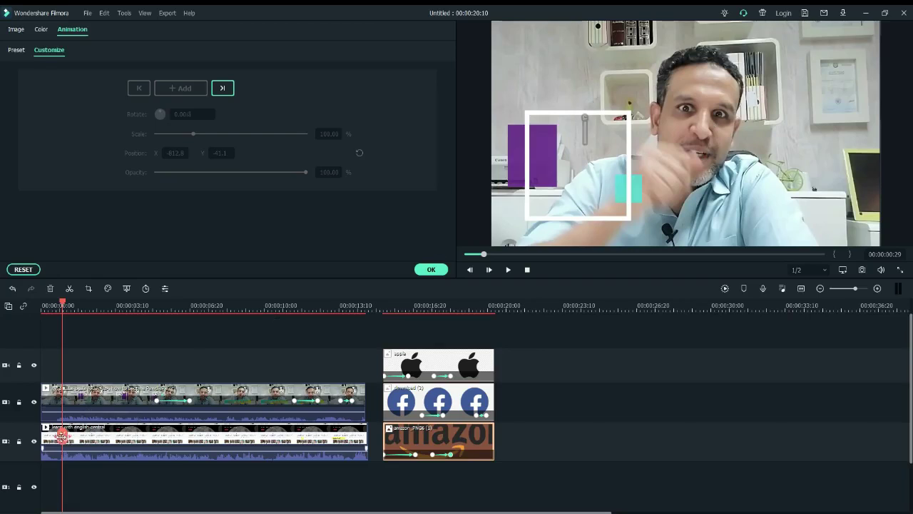
{"action": "left_click_drag", "start_coordinate": [62, 437], "coordinate": [48, 436]}
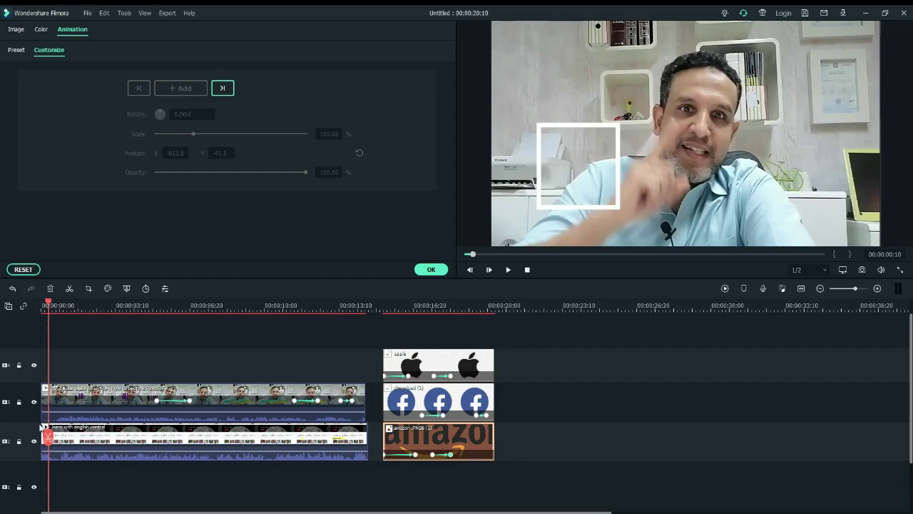
{"action": "left_click_drag", "start_coordinate": [47, 436], "coordinate": [57, 440]}
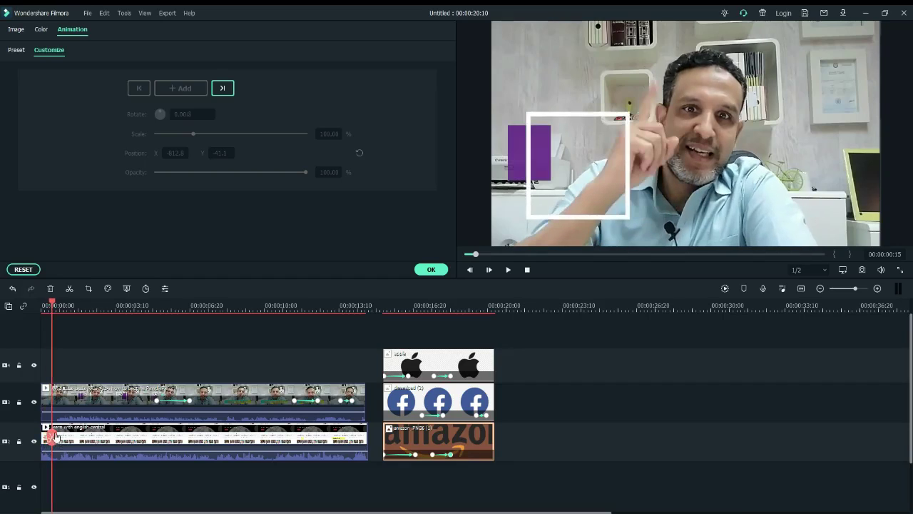
- Open the custom animation settings of the speaker clip and add keyframes near its start and at 00:00:02:00
{"action": "left_click", "coordinate": [82, 393]}
{"action": "right_click", "coordinate": [80, 393]}
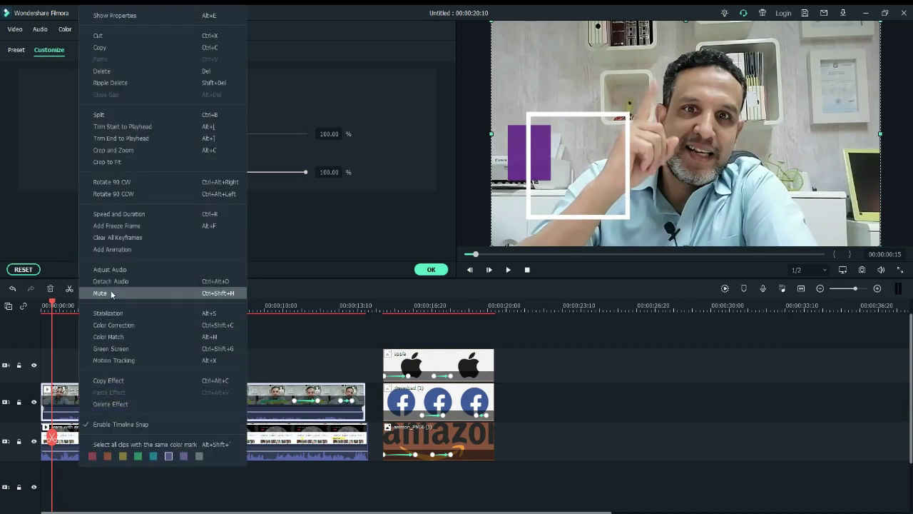
{"action": "left_click", "coordinate": [119, 250]}
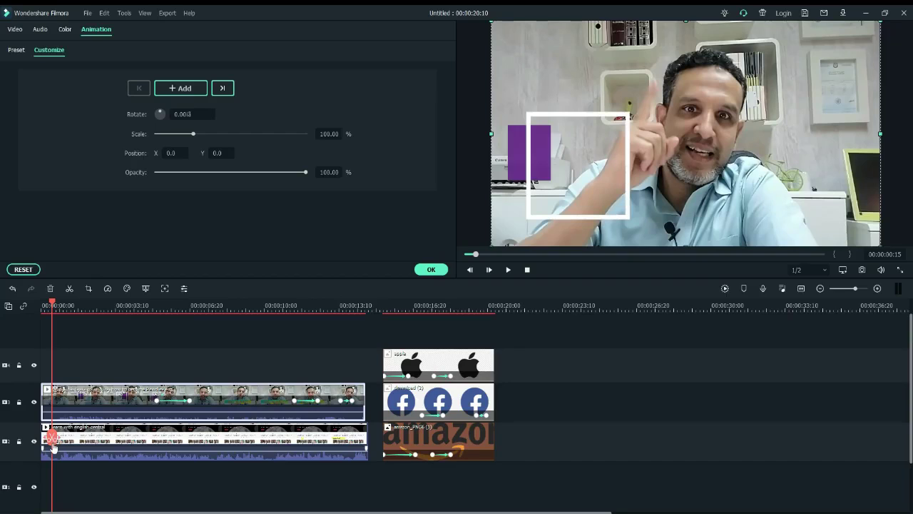
{"action": "left_click_drag", "start_coordinate": [51, 438], "coordinate": [87, 394]}
{"action": "left_click", "coordinate": [179, 92]}
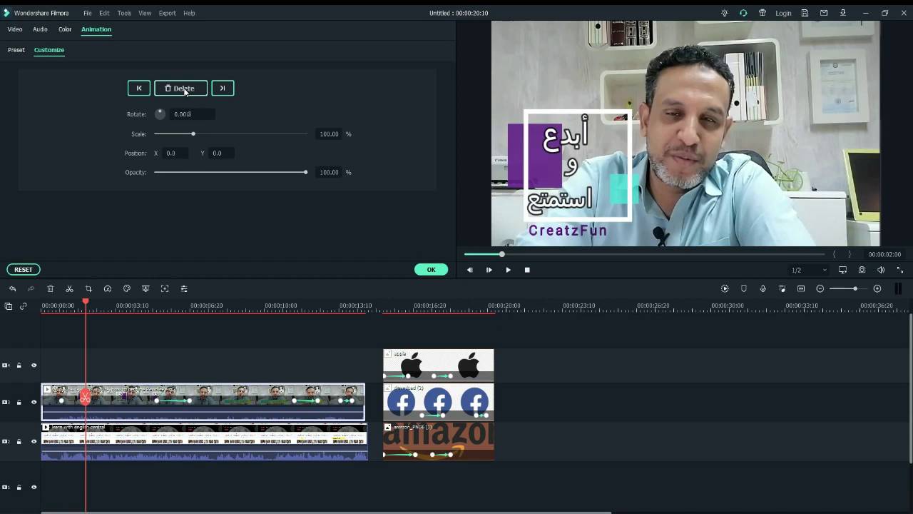
- Enlarge the speaker picture to 128.98 % at X -19.8, Y -27.1 for the keyframe at 00:00:02:00
{"action": "left_click_drag", "start_coordinate": [710, 89], "coordinate": [711, 90]}
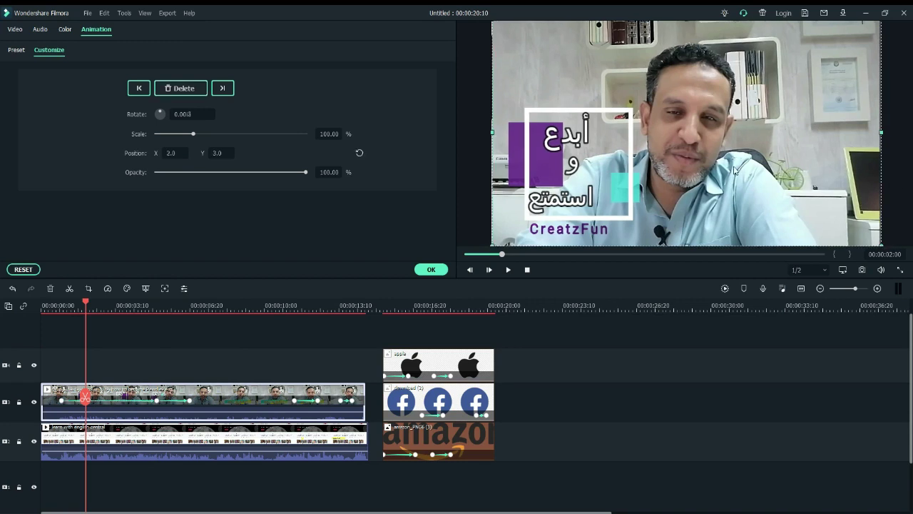
{"action": "left_click_drag", "start_coordinate": [882, 244], "coordinate": [910, 268]}
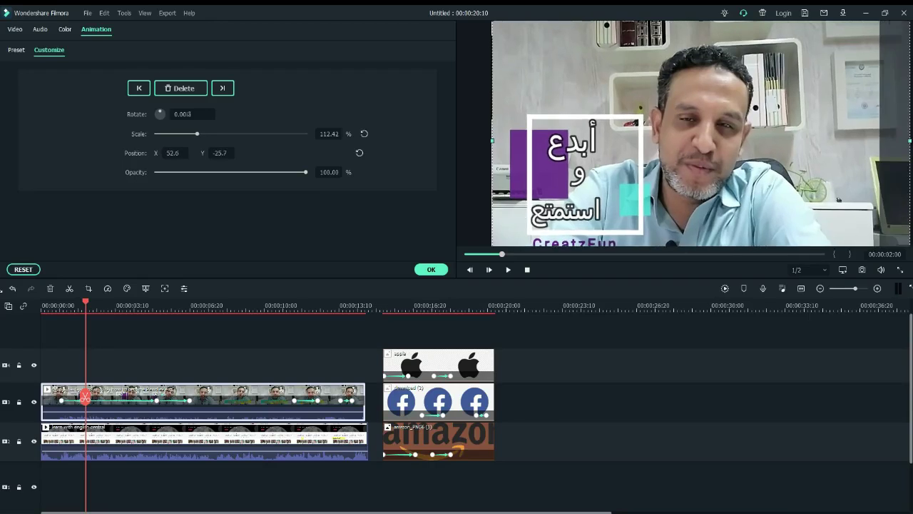
{"action": "left_click_drag", "start_coordinate": [729, 157], "coordinate": [718, 177]}
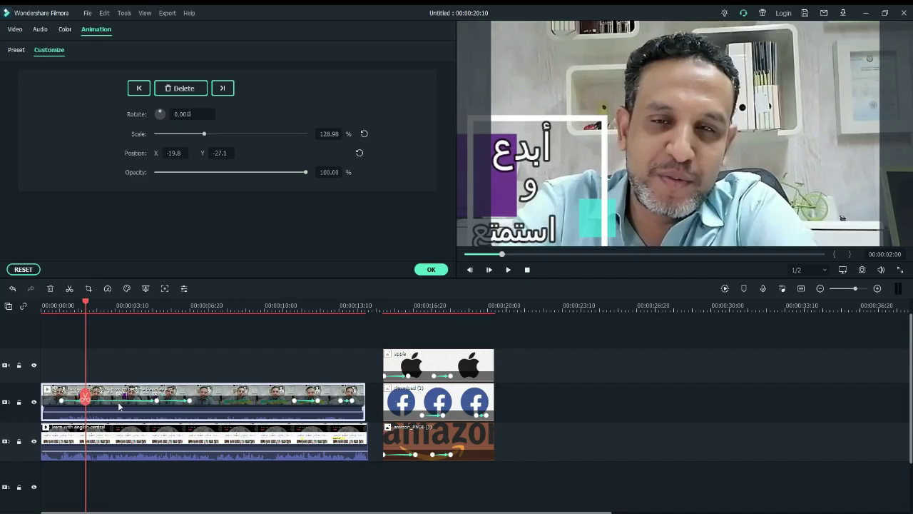
- Return to 00:00:00:17 and play back the speaker clip's full keyframe animation, stopping at about 00:00:13:08
{"action": "key", "text": "Left"}
{"action": "key", "text": "Left"}
{"action": "key", "text": "Left"}
{"action": "key", "text": "Left"}
{"action": "key", "text": "Left"}
{"action": "key", "text": "Left"}
{"action": "key", "text": "Left"}
{"action": "key", "text": "Left"}
{"action": "key", "text": "Left"}
{"action": "key", "text": "Left"}
{"action": "key", "text": "Left"}
{"action": "key", "text": "Left"}
{"action": "key", "text": "Left"}
{"action": "key", "text": "Left"}
{"action": "key", "text": "Left"}
{"action": "key", "text": "Left"}
{"action": "key", "text": "Left"}
{"action": "key", "text": "Left"}
{"action": "key", "text": "Left"}
{"action": "key", "text": "Left"}
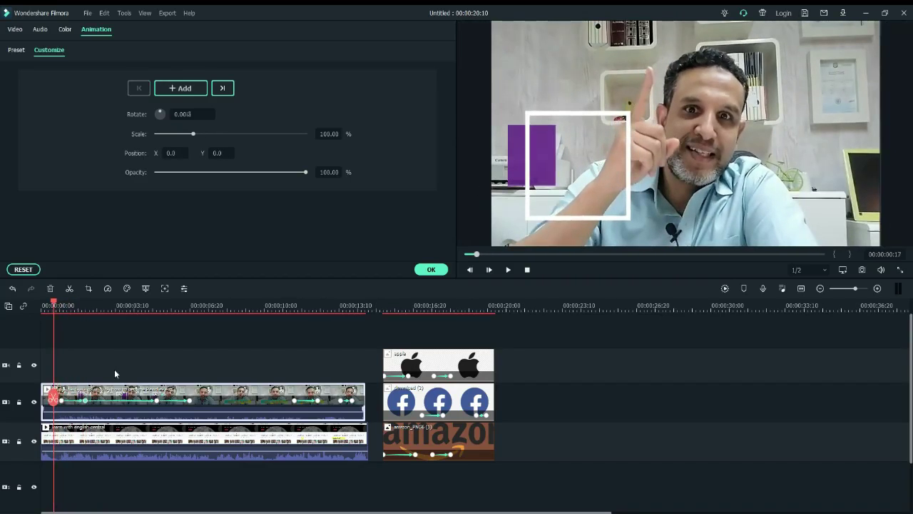
{"action": "left_click", "coordinate": [507, 271]}
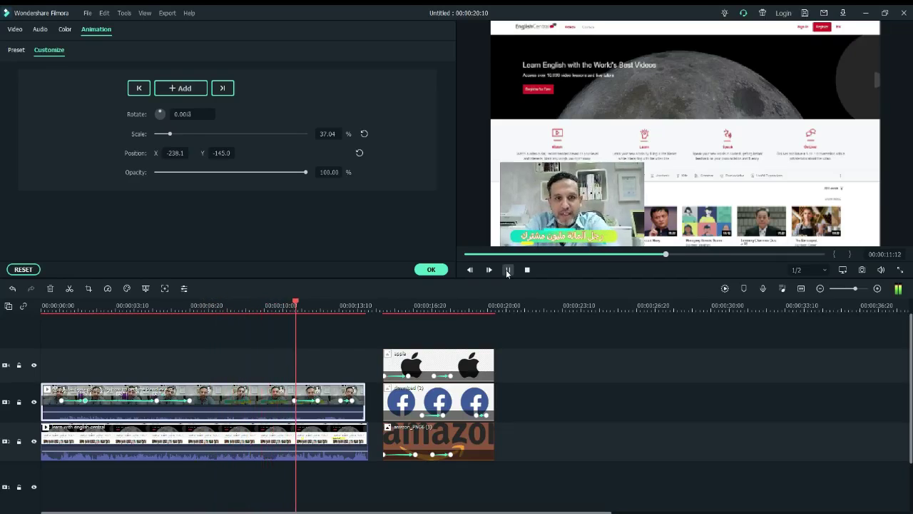
{"action": "left_click", "coordinate": [507, 270]}
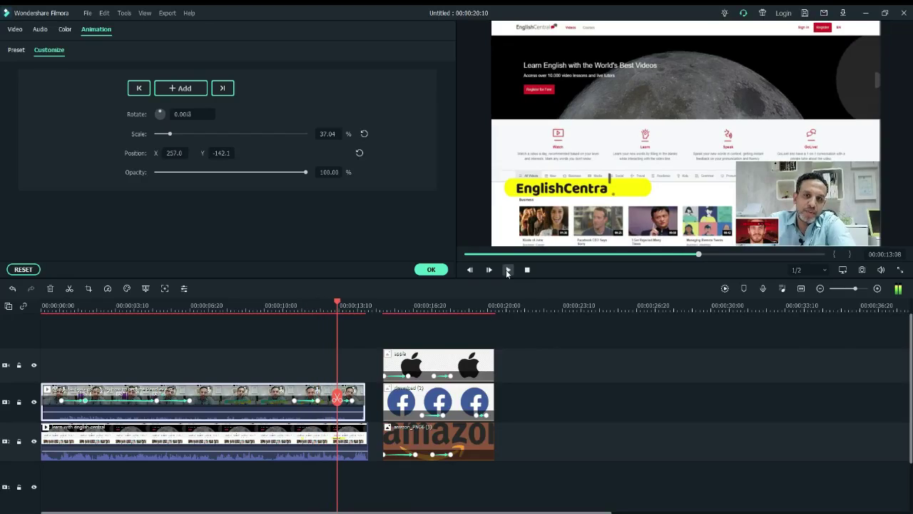